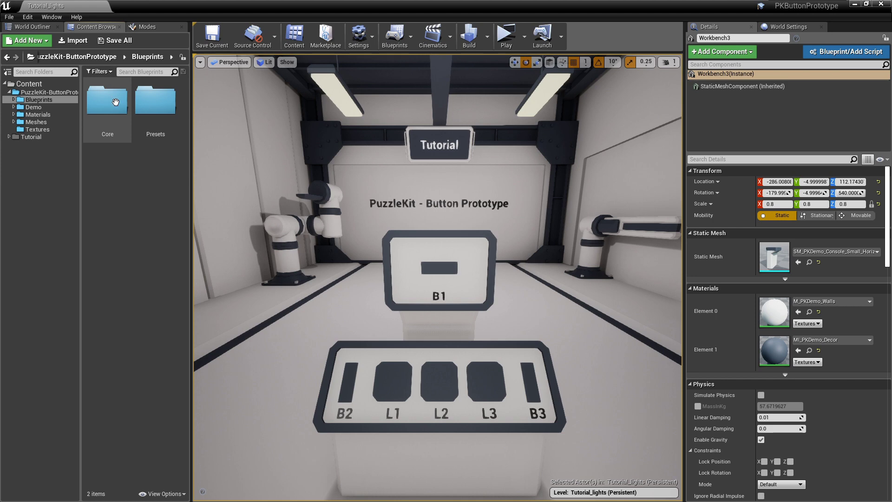
# Place a button prototype from the Core folder on B1 with the Base_20_Open_Slide base mesh.
pyautogui.doubleClick(116, 101)
pyautogui.moveTo(109, 230); pyautogui.dragTo(439, 270)
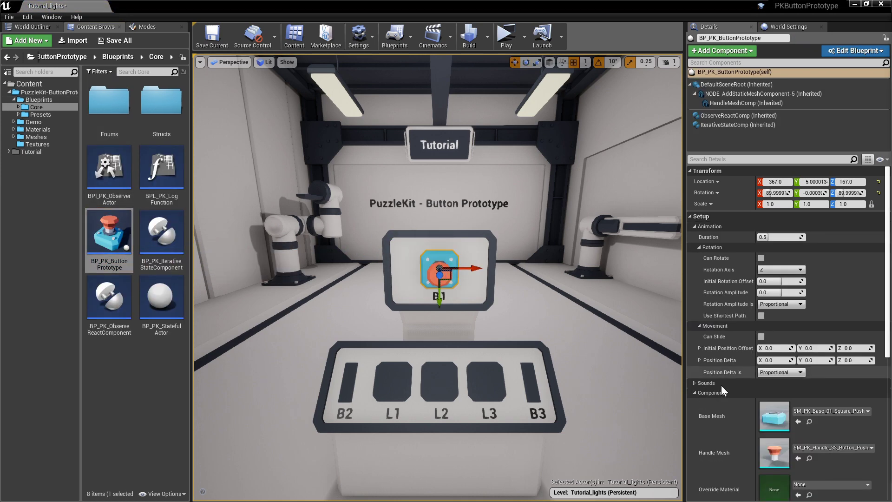
pyautogui.click(856, 411)
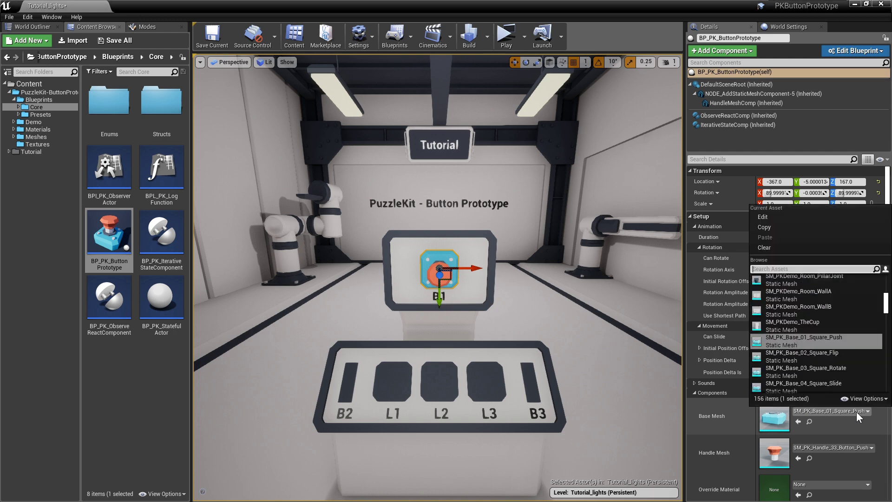
pyautogui.write('base 20')
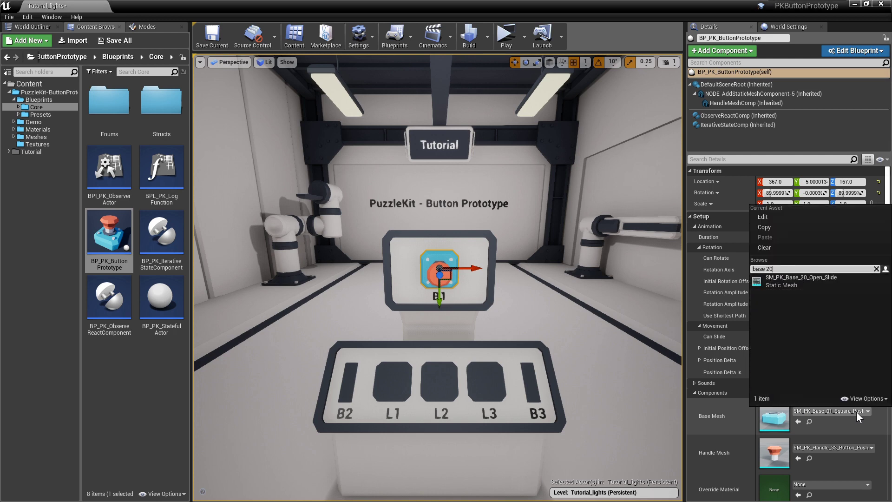
pyautogui.click(809, 281)
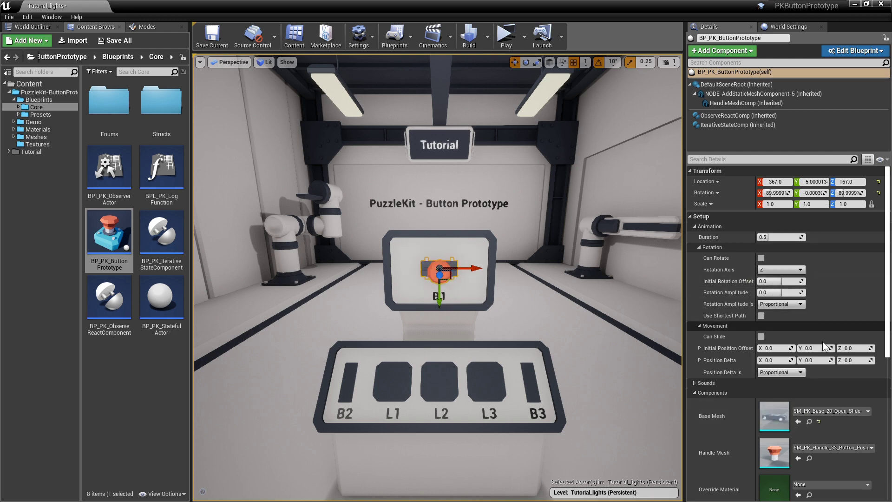
# Use Handle_15_Valve_Rotate as the handle and enable sliding with X offset -8.
pyautogui.click(841, 448)
pyautogui.write('handle 15')
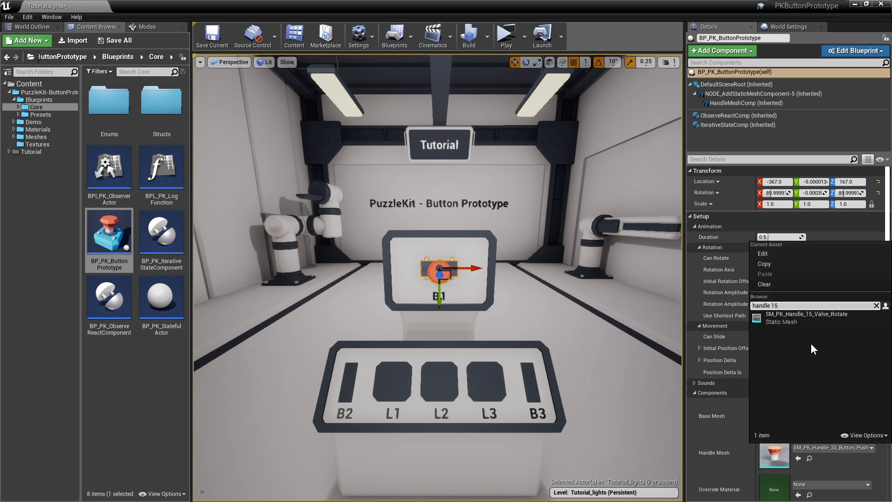
pyautogui.click(811, 318)
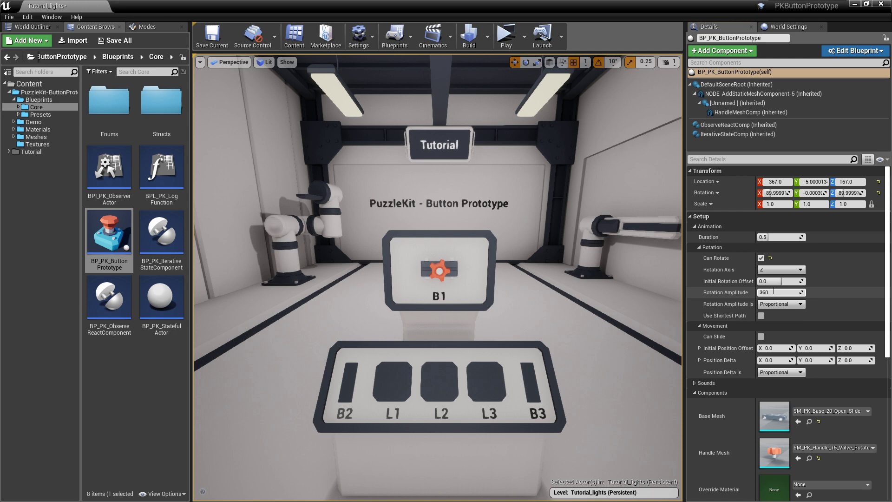
pyautogui.click(761, 337)
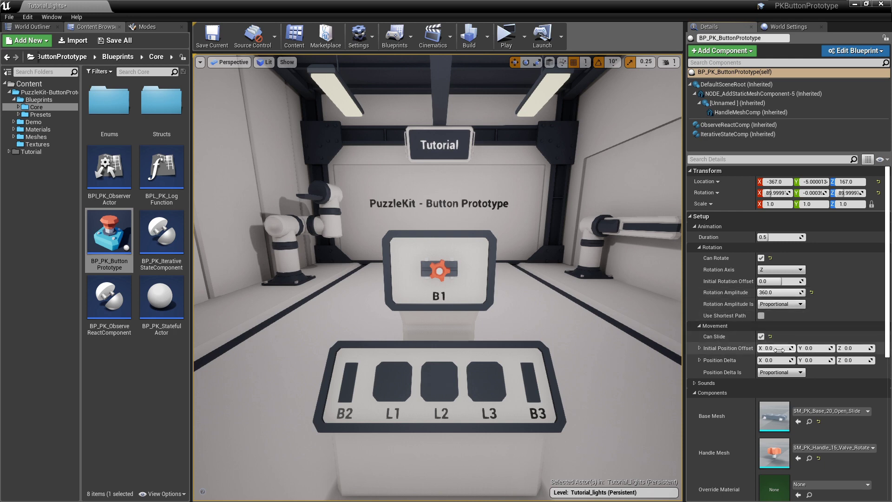
pyautogui.moveTo(775, 348); pyautogui.dragTo(757, 348)
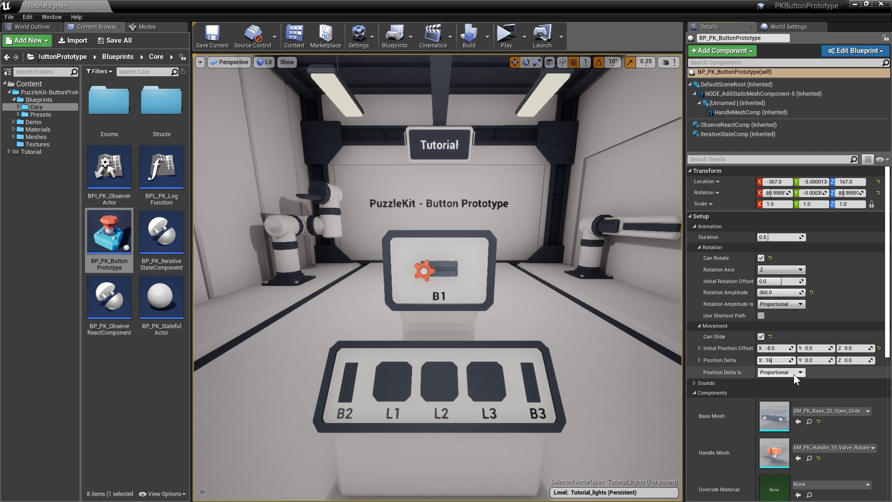
# Replace the valve's Off and On states with a set of empty states.
pyautogui.click(815, 134)
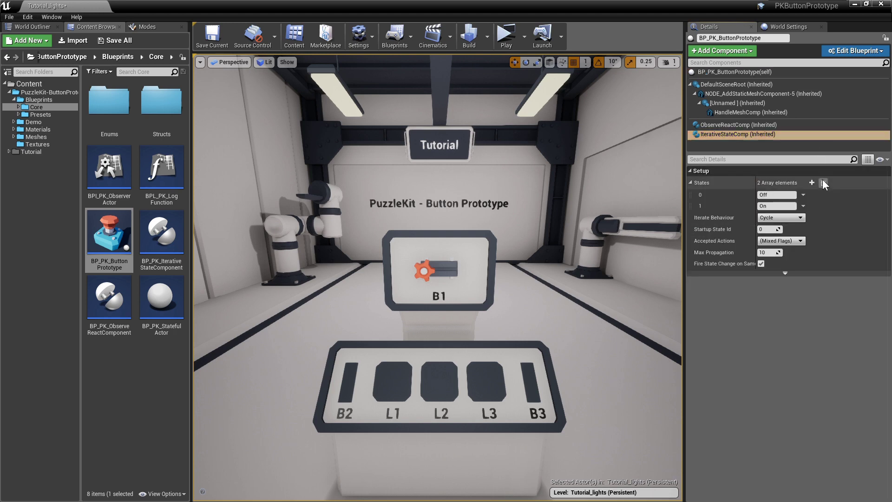
pyautogui.click(823, 182)
pyautogui.click(813, 183)
pyautogui.click(812, 182)
pyautogui.click(812, 182)
pyautogui.click(812, 182)
pyautogui.click(812, 182)
pyautogui.click(812, 182)
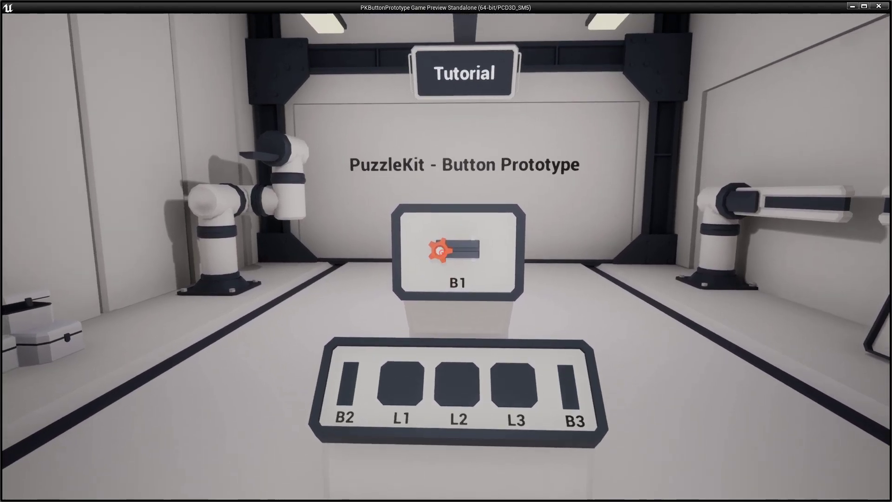
# In the game preview, advance the B1 valve six times to watch it slide.
pyautogui.click(446, 251)
pyautogui.click(446, 251)
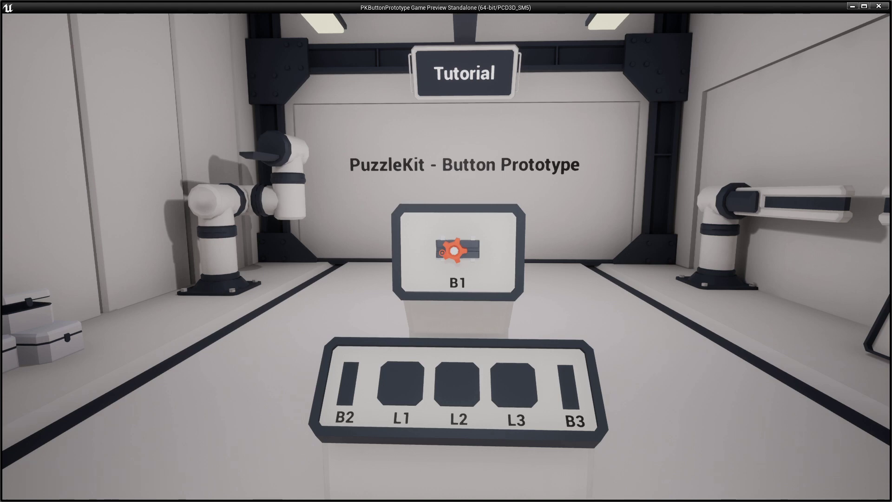
pyautogui.click(446, 251)
pyautogui.click(446, 251)
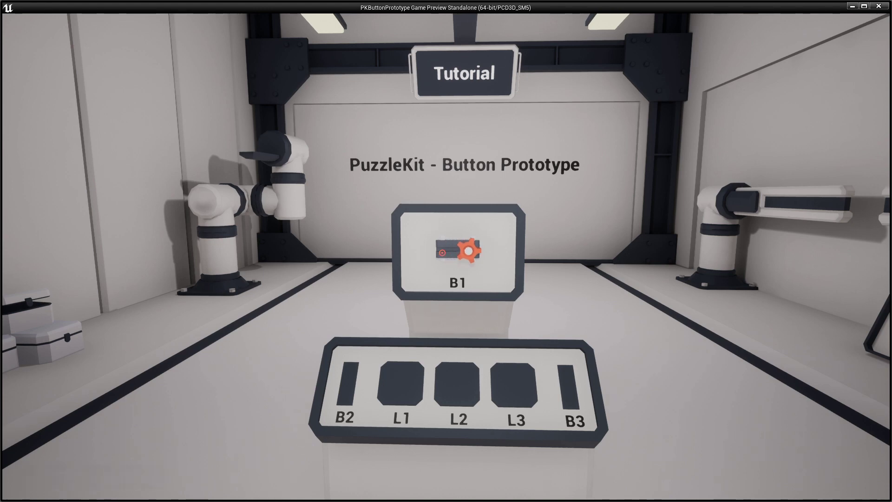
pyautogui.click(446, 251)
pyautogui.click(445, 251)
# Place a second button prototype on B2 with Handle_12_Lever_Flip_Slide and Base_18_Open_Flip meshes.
pyautogui.press('Escape')
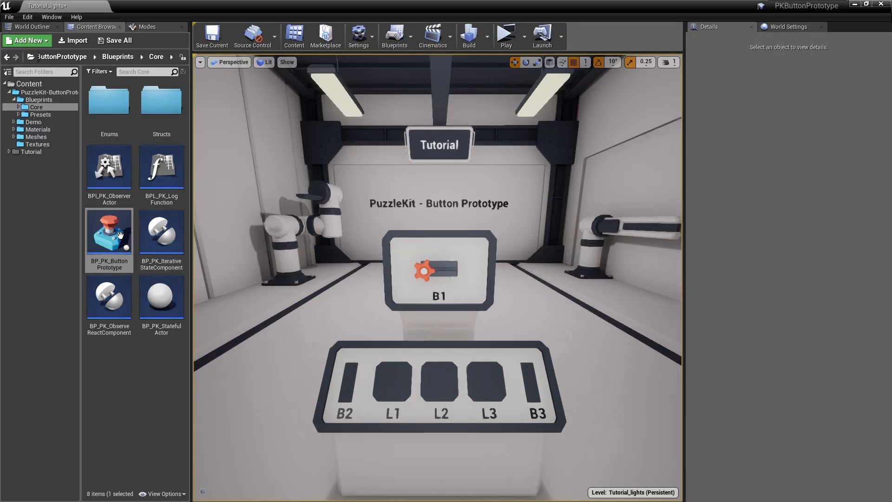
pyautogui.moveTo(119, 233); pyautogui.dragTo(343, 379)
pyautogui.click(815, 448)
pyautogui.write('handle')
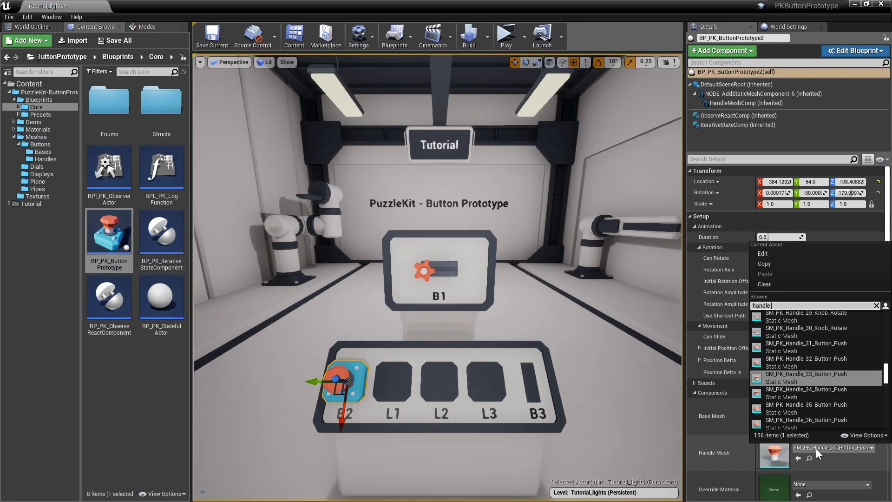
pyautogui.write('_12')
pyautogui.click(816, 319)
pyautogui.click(821, 411)
pyautogui.write('ba')
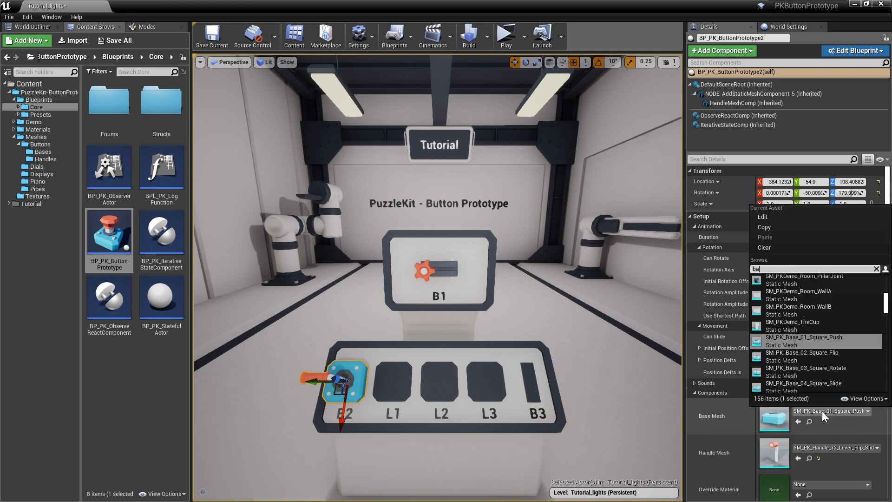
pyautogui.write('se 18')
pyautogui.press('Return')
# Give the lever's state component a single empty state.
pyautogui.click(808, 125)
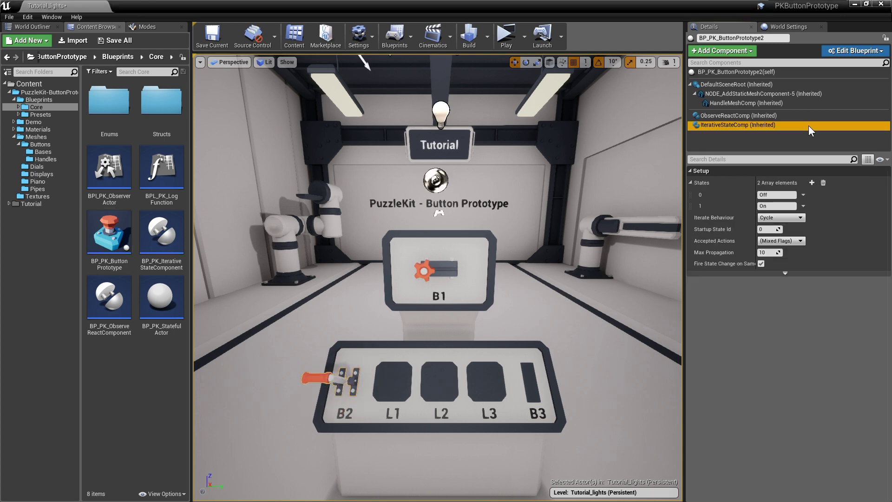
pyautogui.click(823, 183)
pyautogui.click(812, 182)
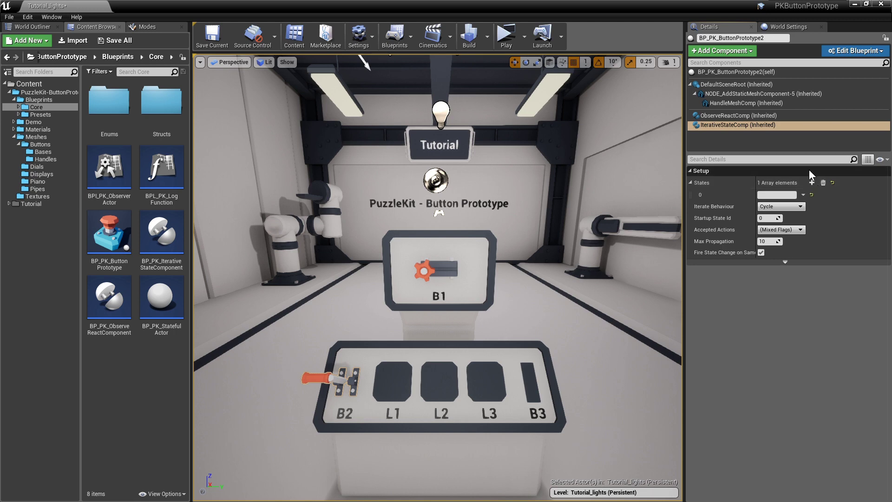
pyautogui.click(764, 73)
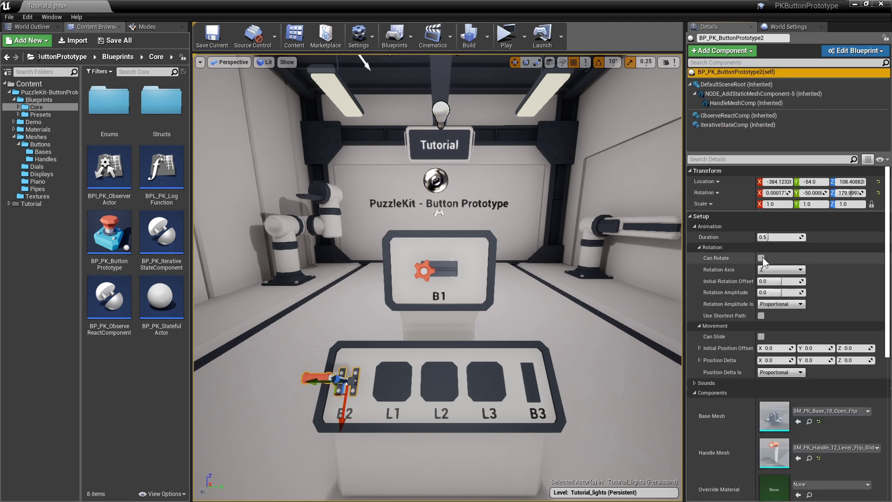
# Let the lever rotate around Y with a ConstantDirectional 60-degree amplitude.
pyautogui.click(761, 257)
pyautogui.click(780, 270)
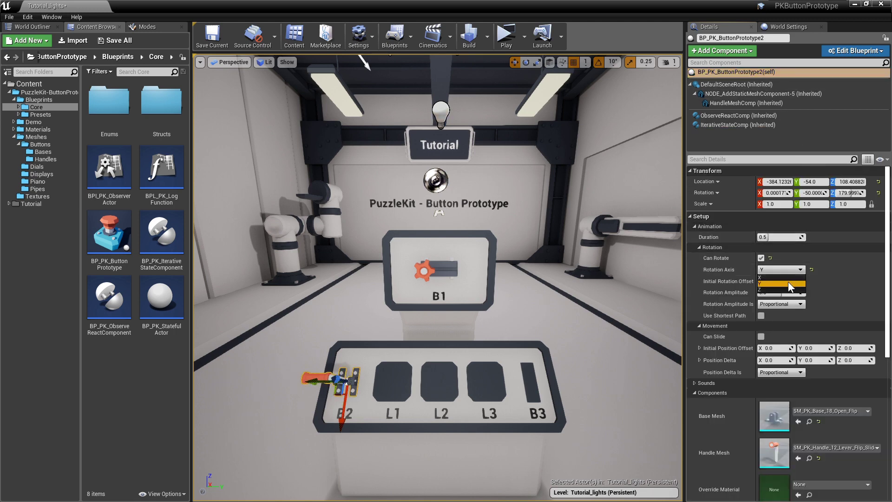
pyautogui.click(788, 283)
pyautogui.click(791, 291)
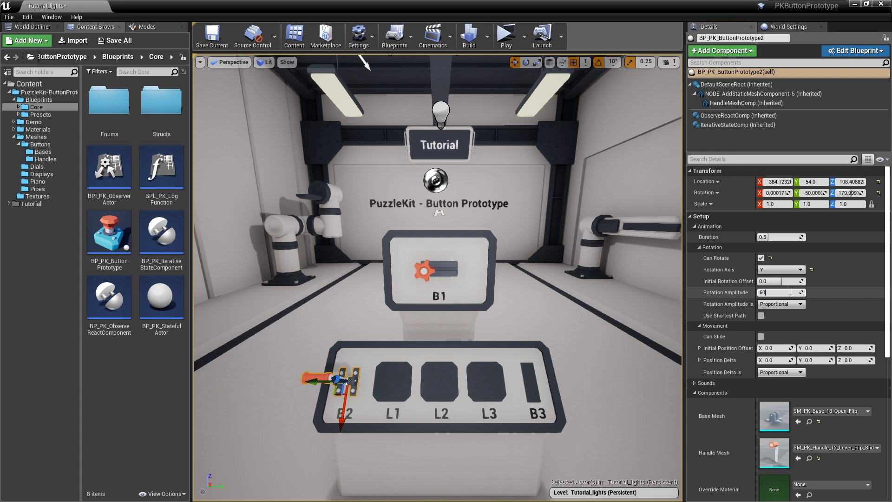
pyautogui.click(797, 304)
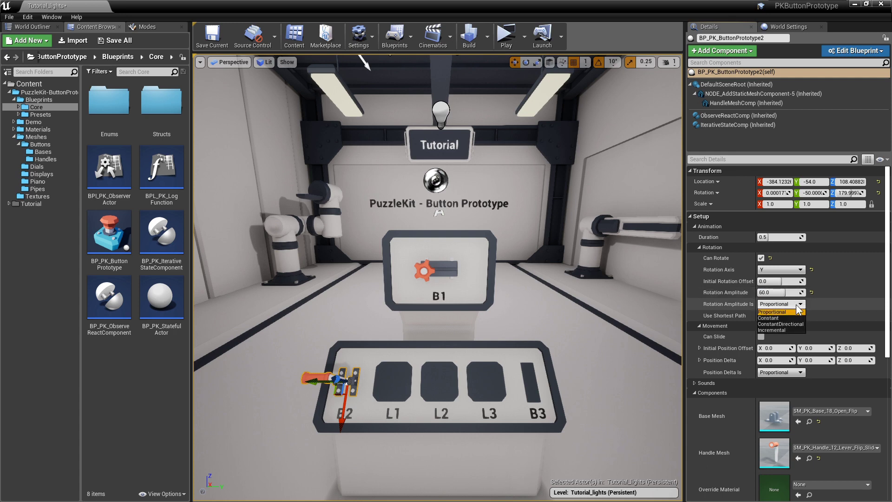
pyautogui.click(789, 323)
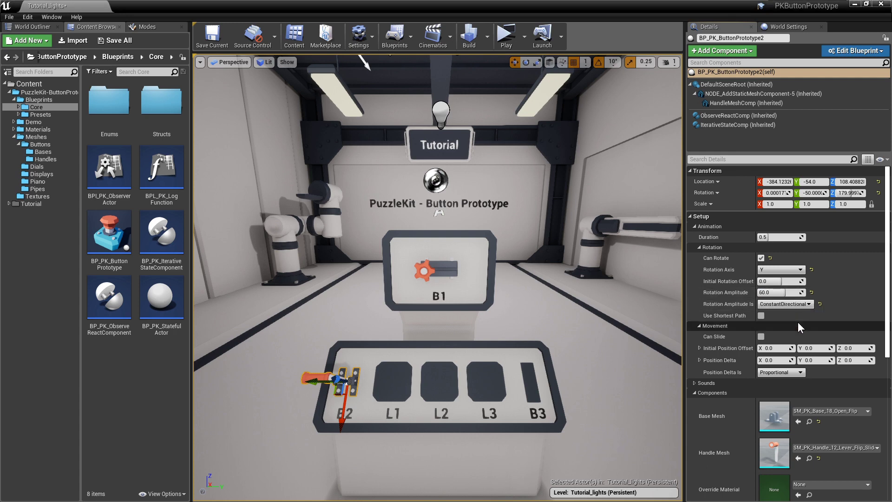
# Play-test the B2 lever, flipping it forward and back a few times.
pyautogui.click(505, 35)
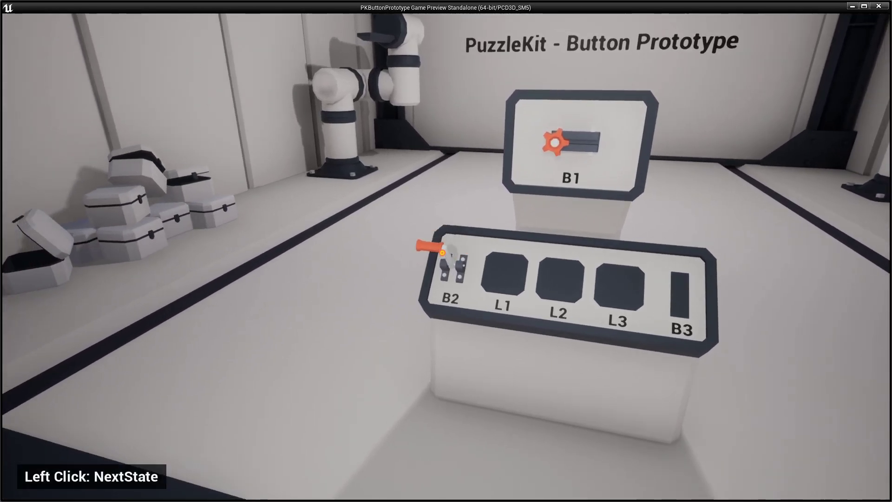
pyautogui.click(442, 252)
pyautogui.rightClick(442, 252)
pyautogui.rightClick(443, 253)
pyautogui.click(442, 252)
pyautogui.rightClick(442, 252)
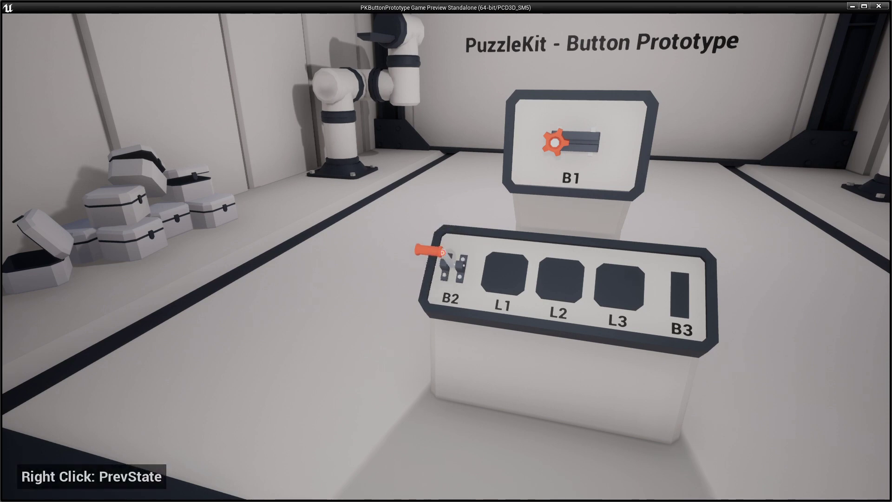
pyautogui.press('Escape')
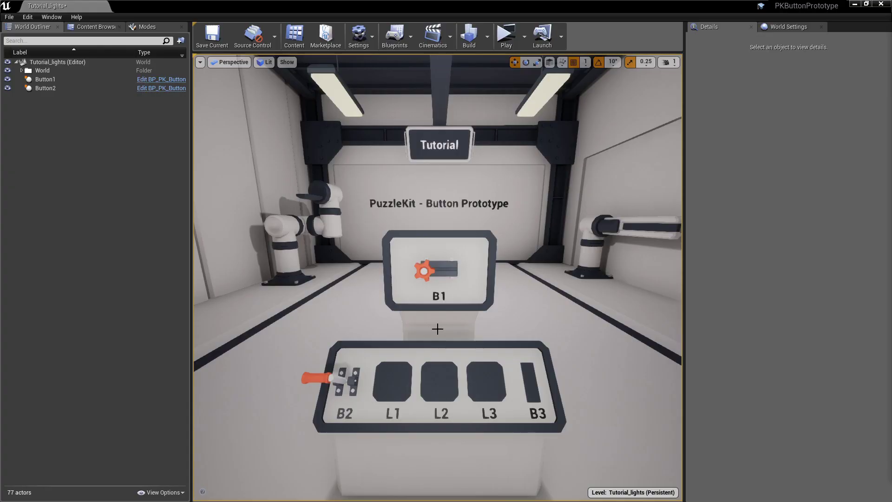
# Make Button2's observe-react component listen to itself, with reactions enabled and one rule.
pyautogui.click(350, 380)
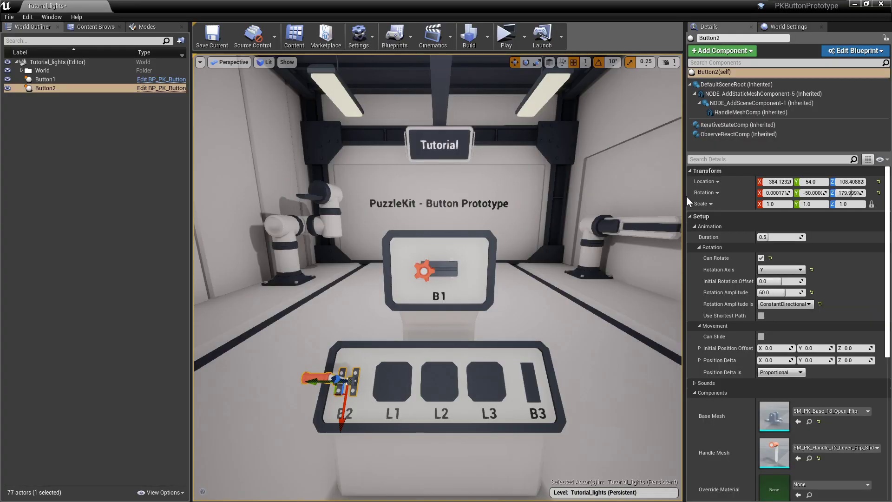
pyautogui.click(785, 134)
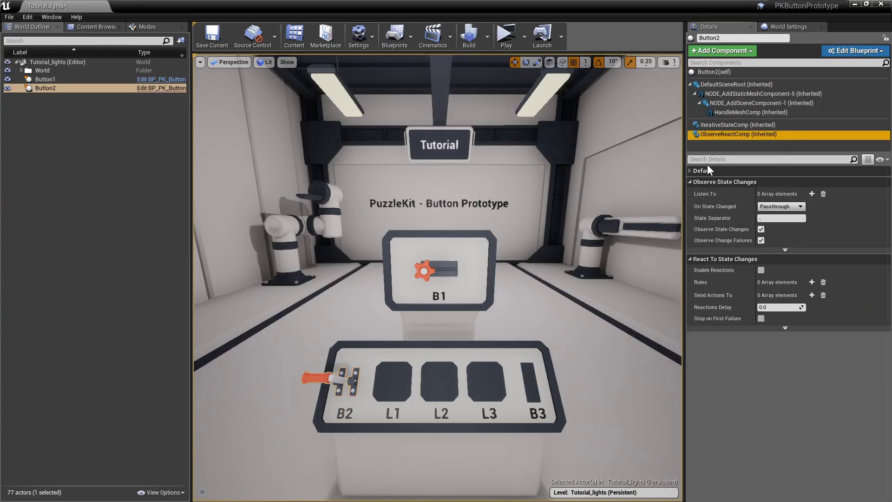
pyautogui.click(692, 171)
pyautogui.click(707, 183)
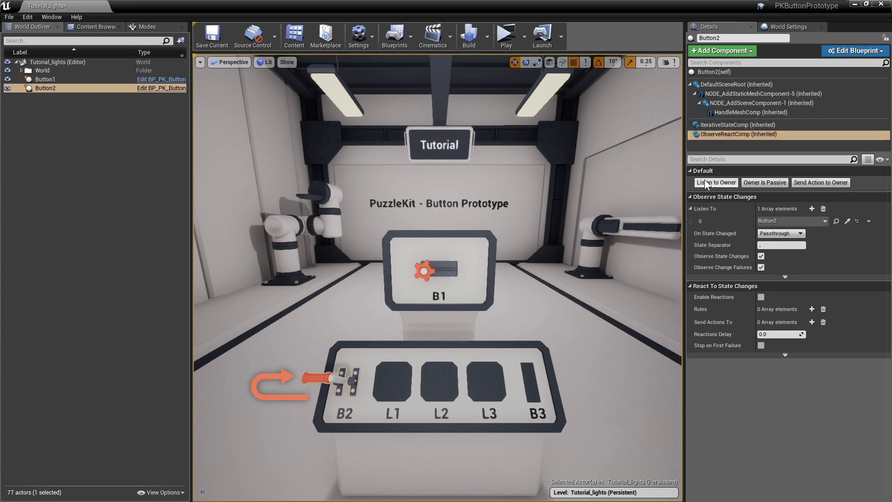
pyautogui.click(690, 171)
pyautogui.click(761, 281)
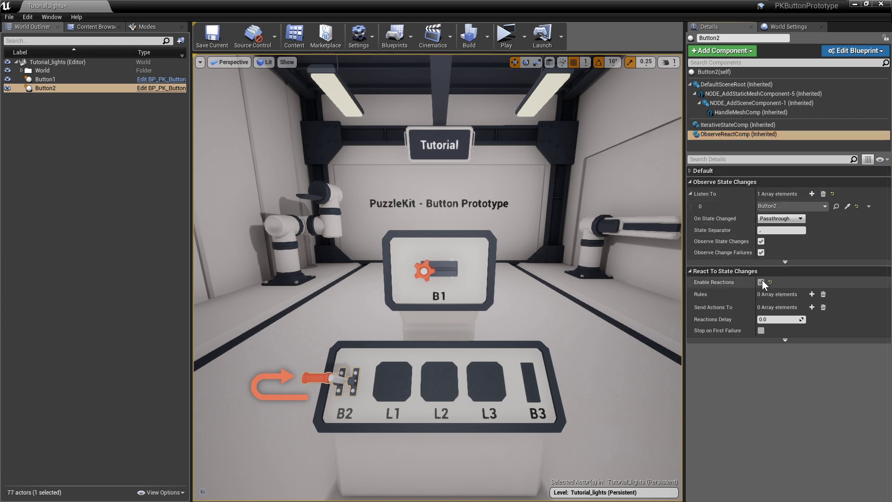
pyautogui.click(811, 294)
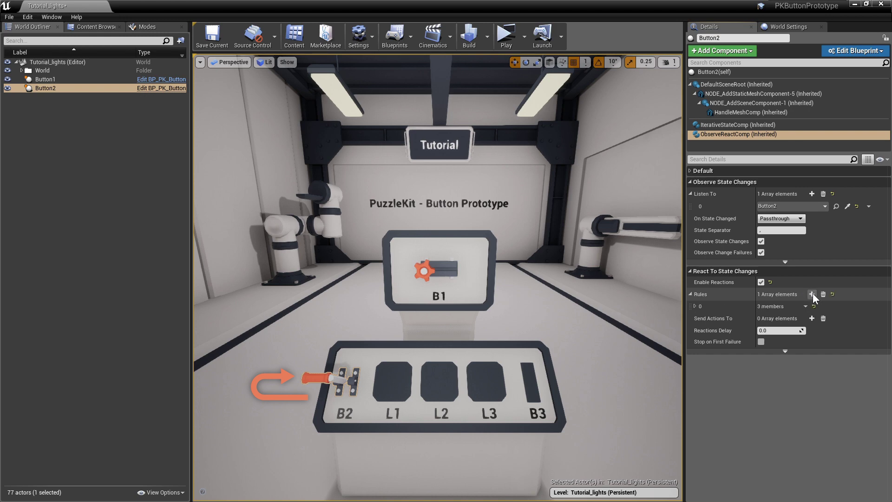
pyautogui.click(696, 305)
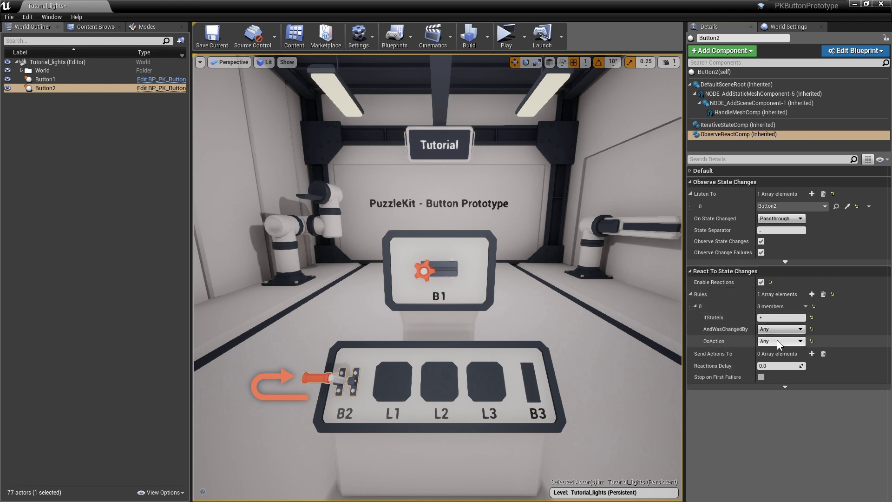
# Target Button1 in Button2's send-actions list and pull the B2 lever to test.
pyautogui.click(811, 353)
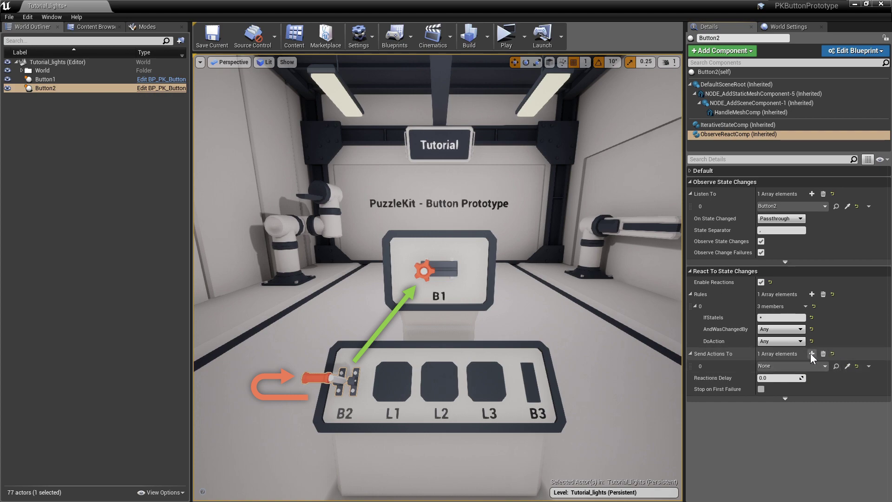
pyautogui.click(846, 365)
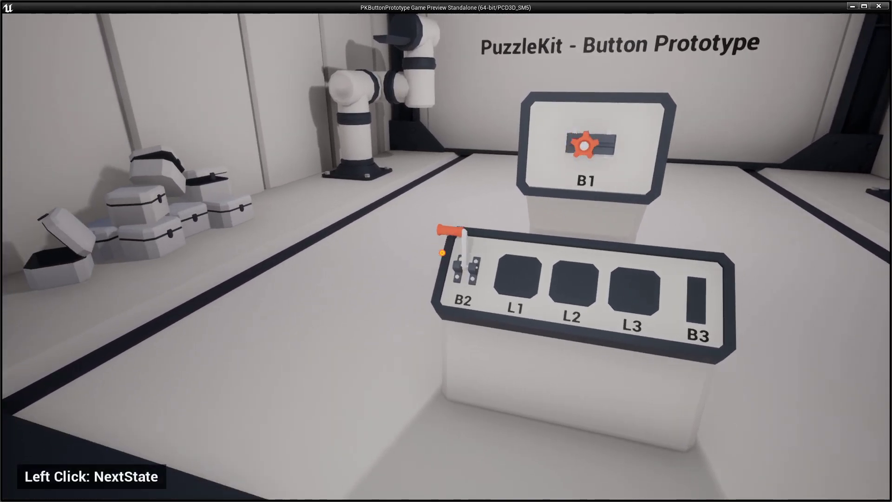
pyautogui.click(442, 253)
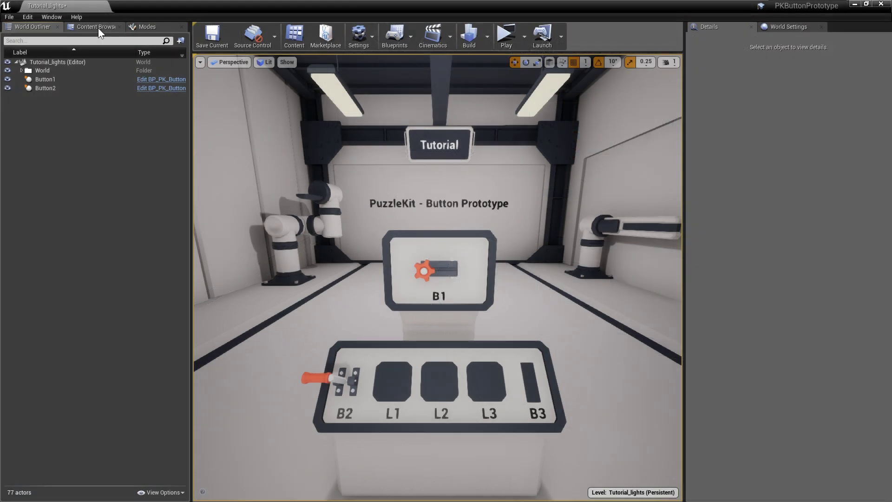
# Place BP_PK_CypherDial08_Numbers from Presets/Cypher/Numbers on the B3 slot.
pyautogui.click(96, 27)
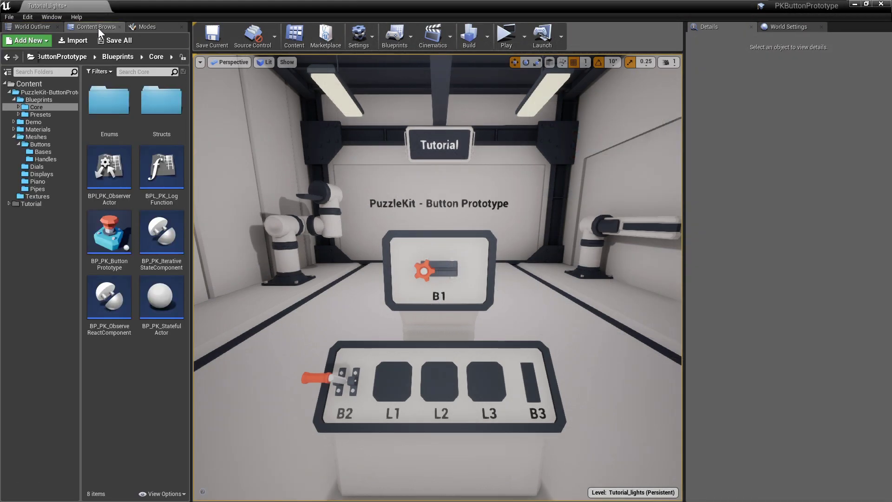
pyautogui.click(59, 113)
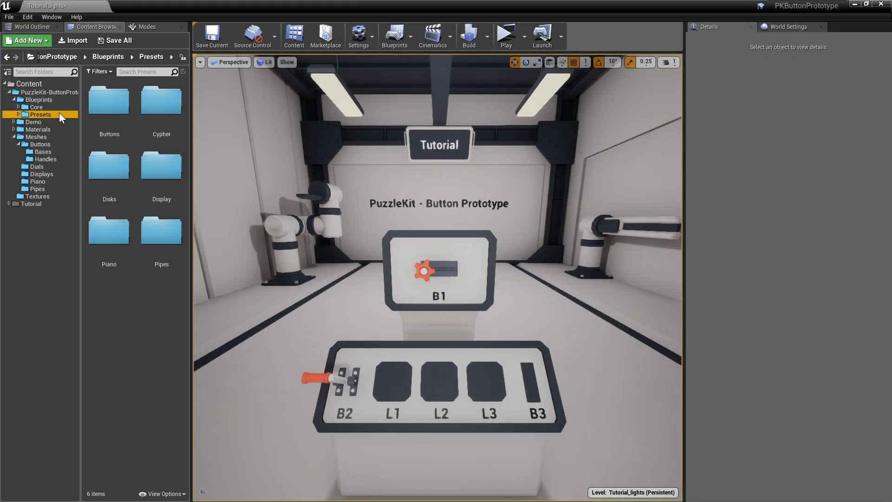
pyautogui.doubleClick(153, 109)
pyautogui.doubleClick(161, 166)
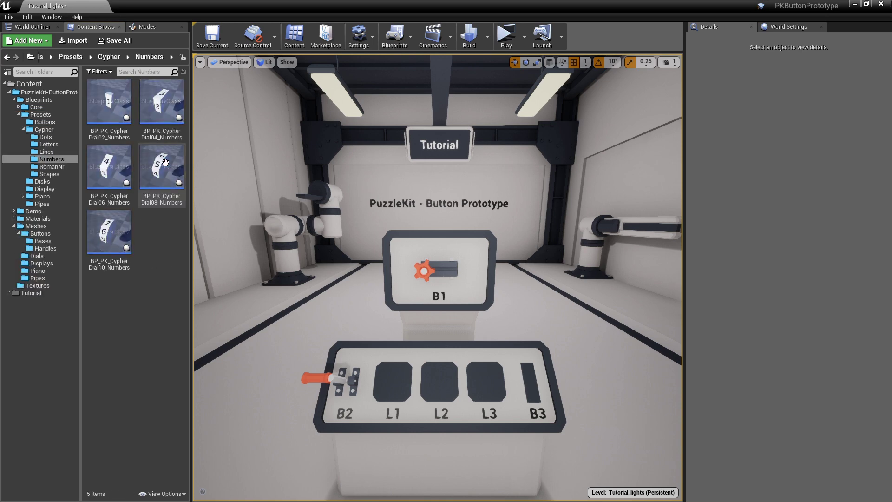
pyautogui.click(162, 166)
pyautogui.moveTo(448, 327); pyautogui.dragTo(529, 377)
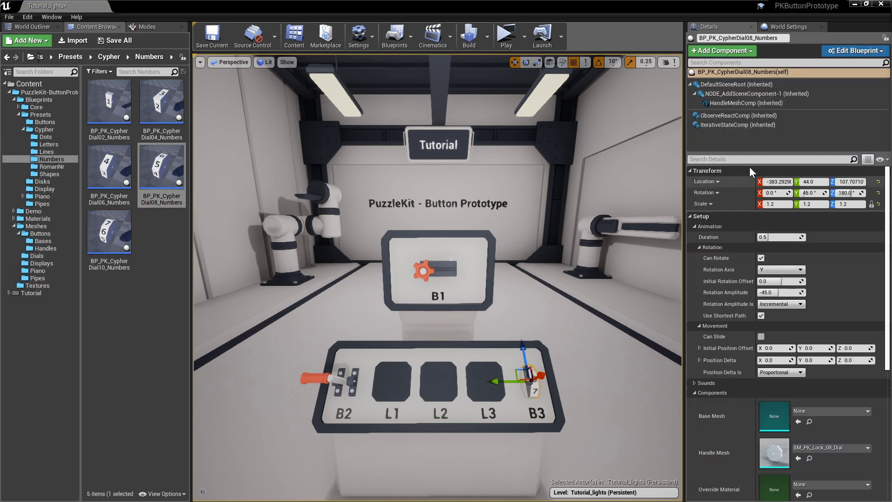
# Set the dial's Base Mesh to SM_PK_Lock_Cap_Full from the Dials mesh folder.
pyautogui.click(808, 125)
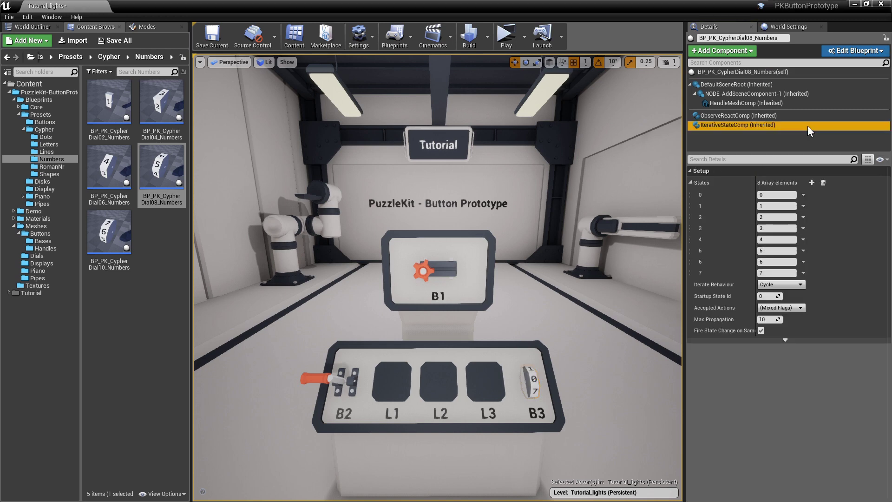
pyautogui.click(802, 73)
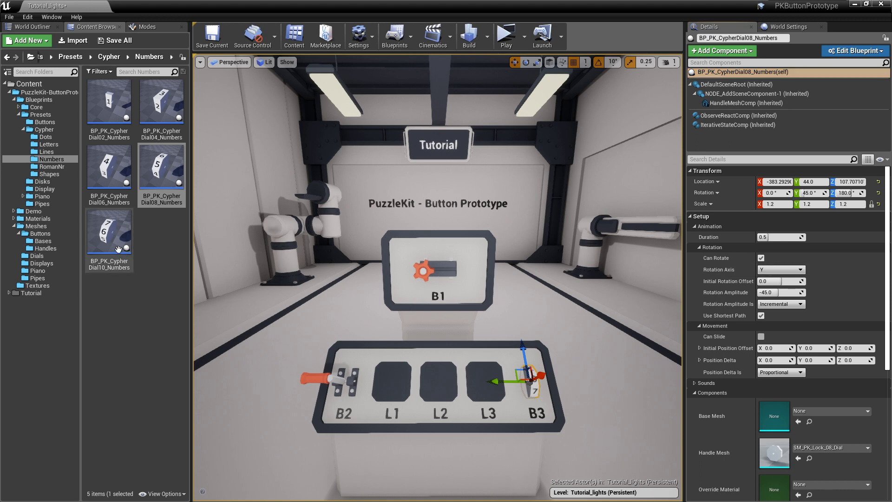
pyautogui.click(62, 235)
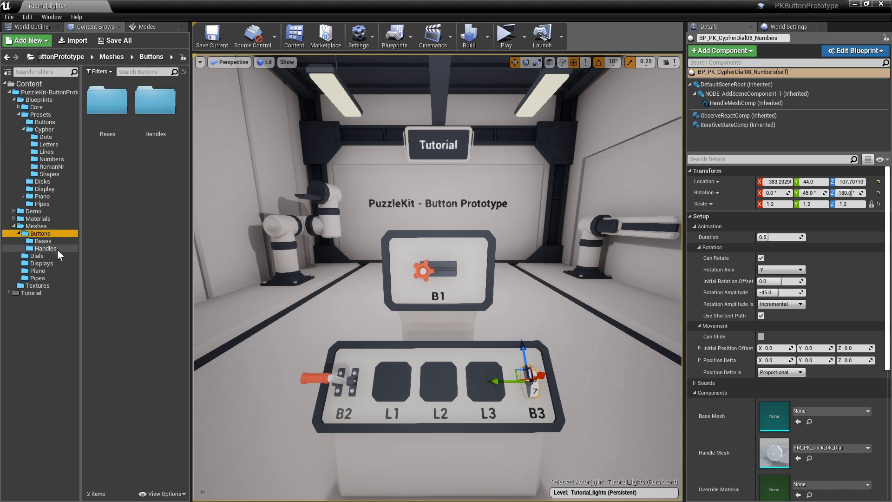
pyautogui.click(55, 255)
pyautogui.moveTo(185, 272); pyautogui.dragTo(184, 392)
pyautogui.click(155, 352)
pyautogui.moveTo(155, 352); pyautogui.dragTo(827, 415)
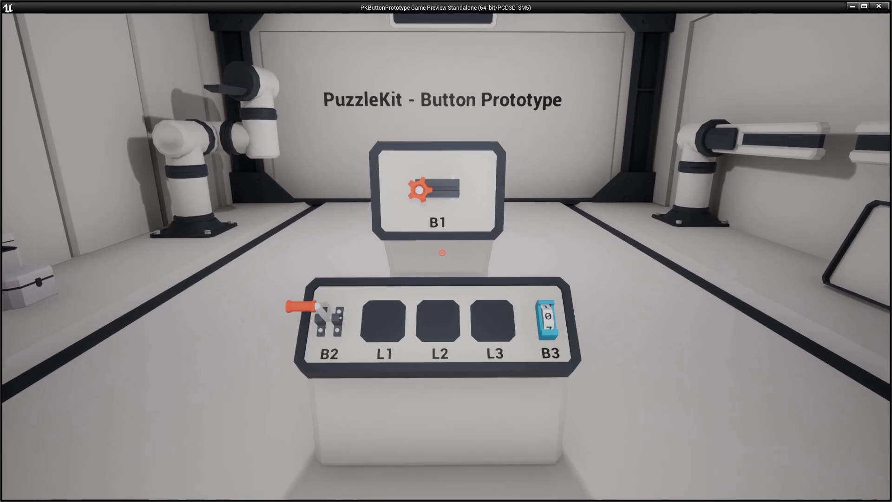
# Preview the dial, stepping it forward two numbers and back one.
pyautogui.press('w')
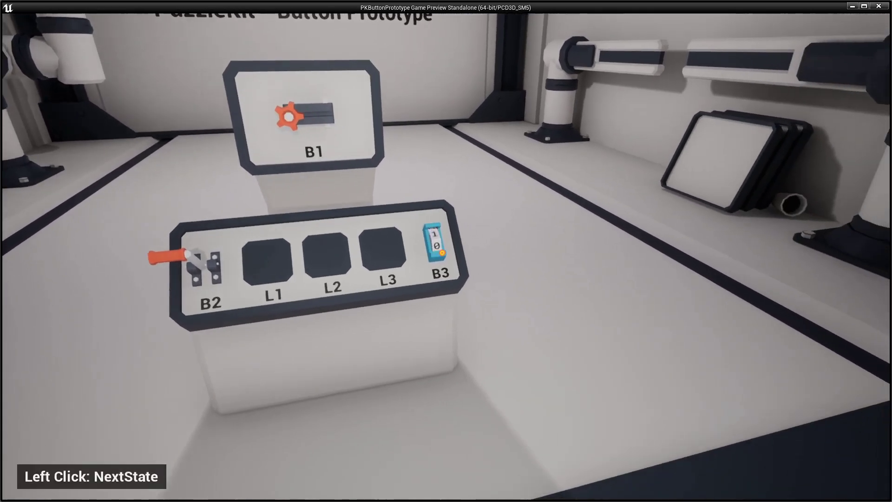
pyautogui.click(446, 250)
pyautogui.click(446, 251)
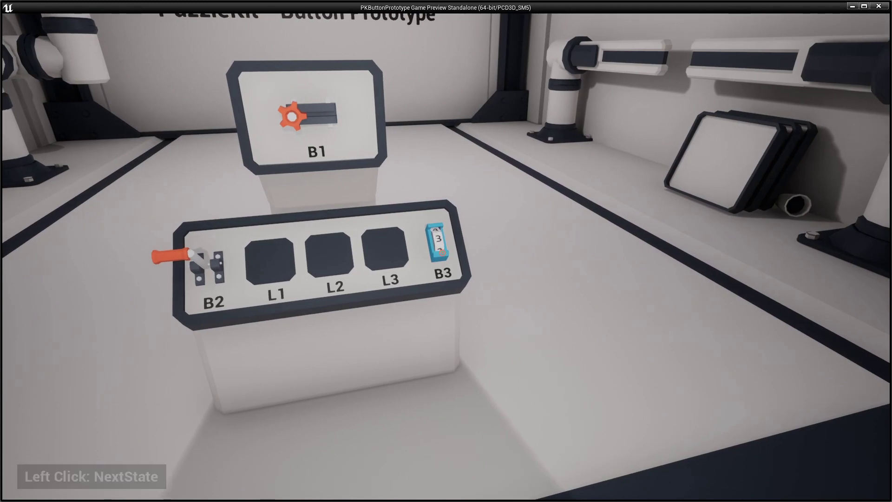
pyautogui.rightClick(446, 251)
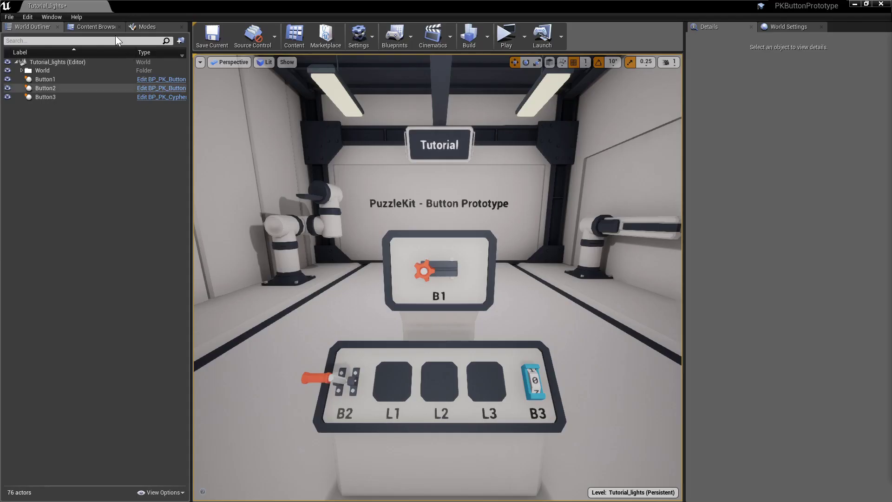
# Drag the Tutorial Light blueprint onto the L1 slot.
pyautogui.click(106, 28)
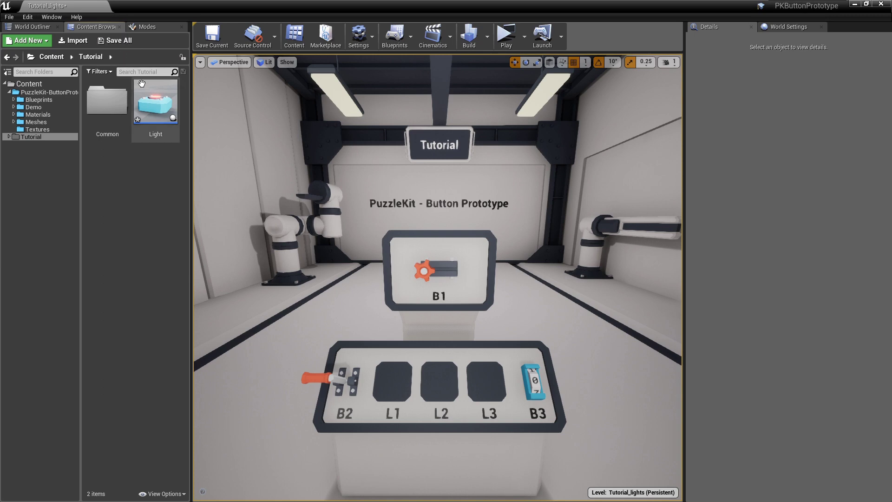
pyautogui.moveTo(151, 99); pyautogui.dragTo(515, 382)
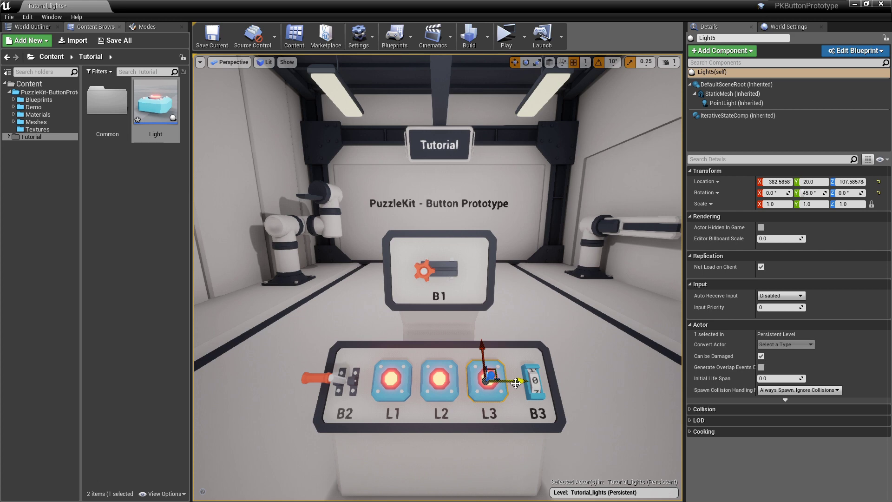
# Add a BP PK Observe React Component to the Light blueprint, enable reactions, add one rule.
pyautogui.click(843, 54)
pyautogui.click(835, 69)
pyautogui.click(62, 43)
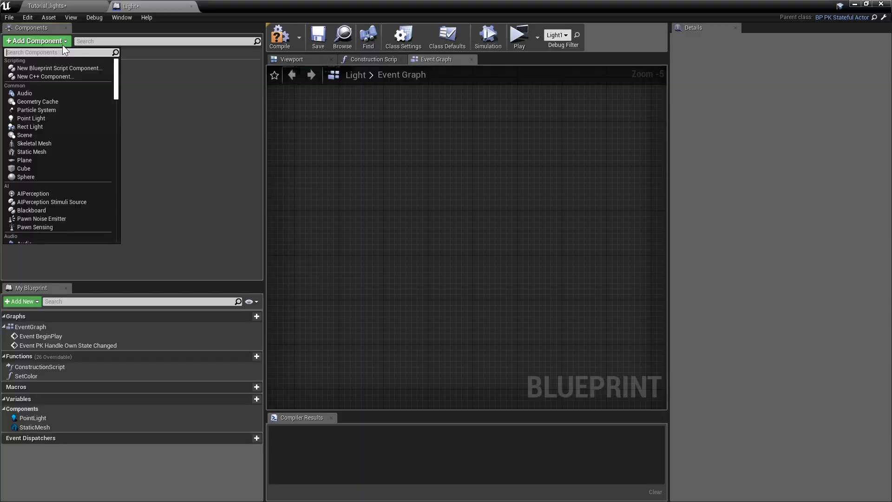
pyautogui.write('obs')
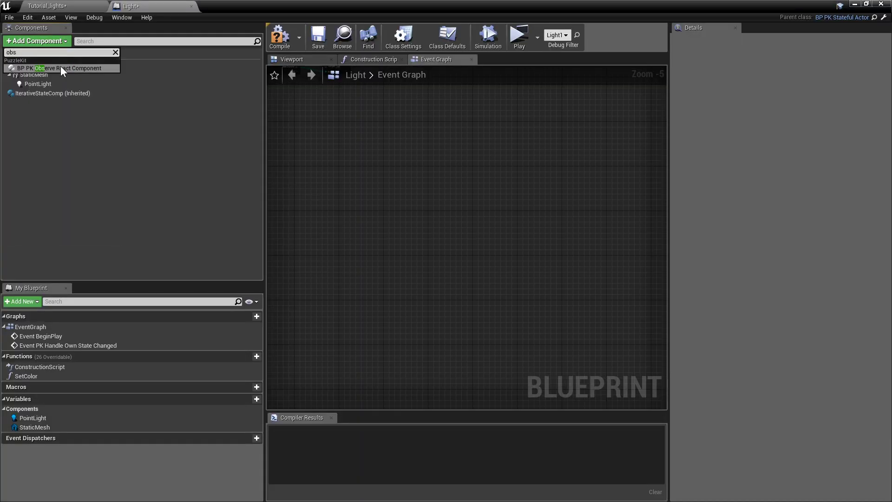
pyautogui.click(62, 68)
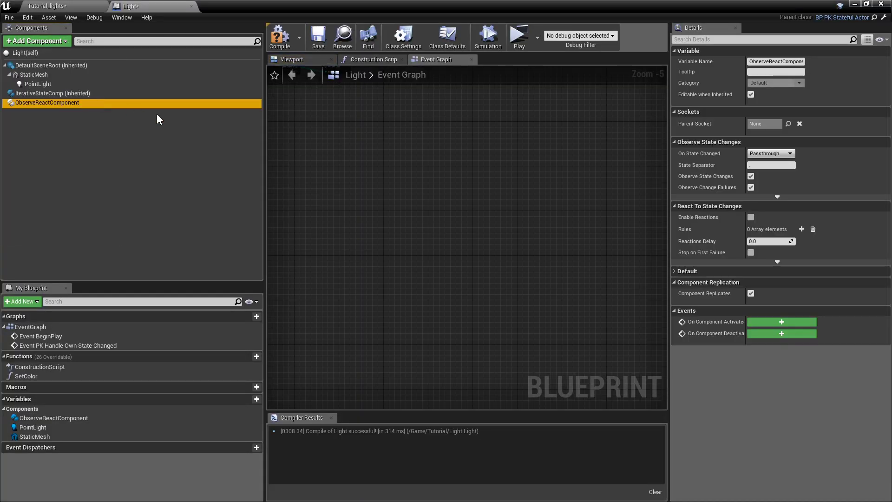
pyautogui.click(750, 217)
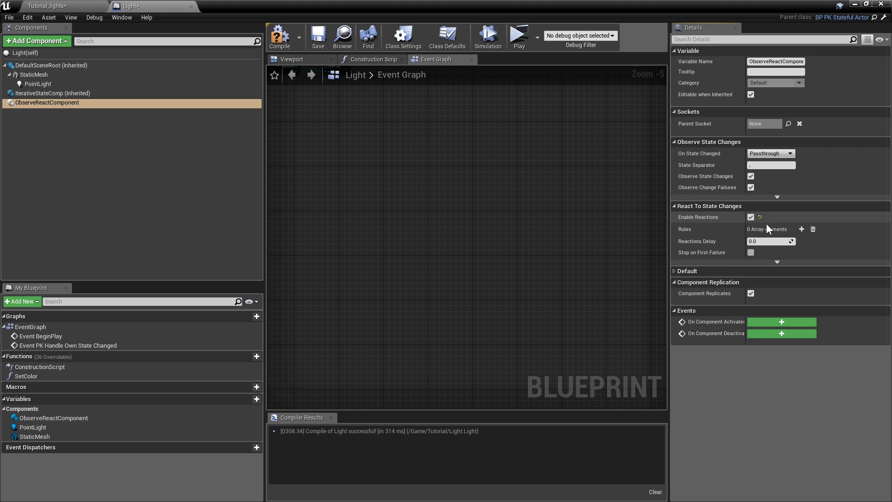
pyautogui.click(801, 229)
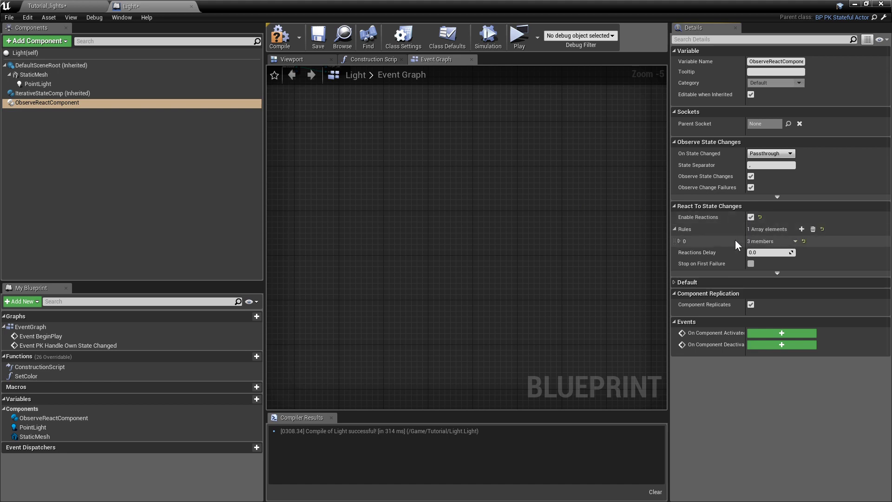
pyautogui.click(679, 240)
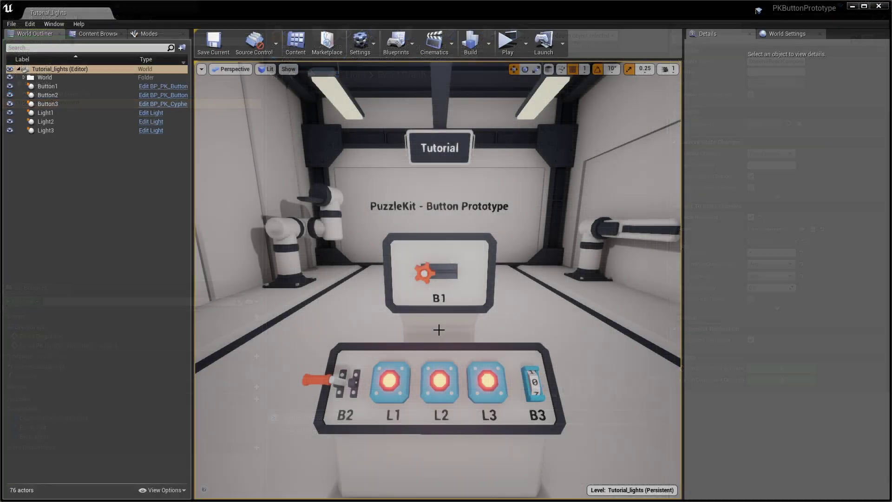
# Add Button1 to Light1's listen-to list.
pyautogui.click(390, 380)
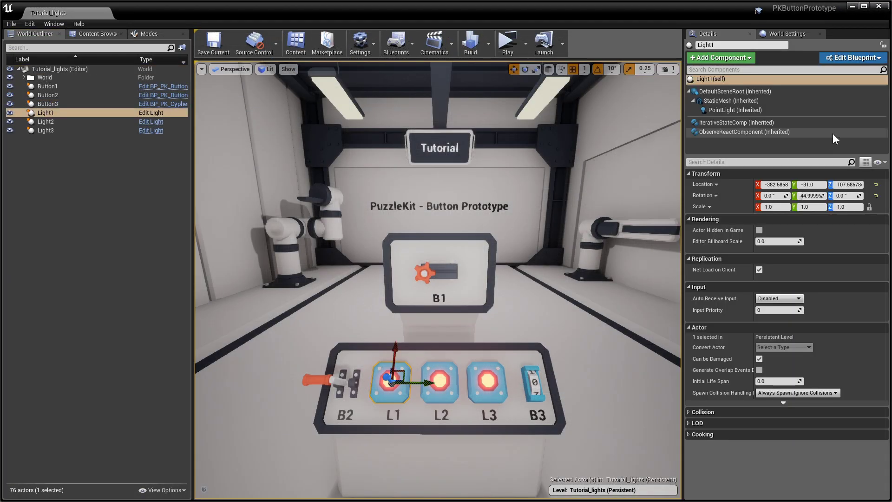
pyautogui.click(833, 133)
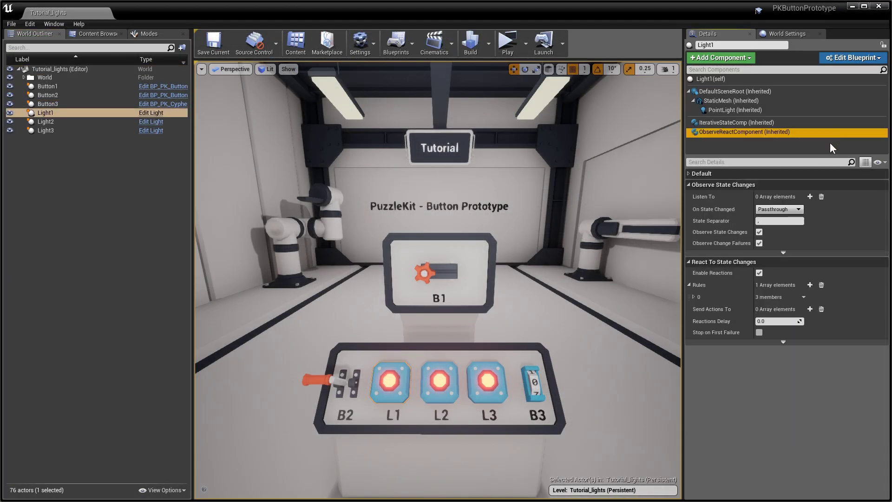
pyautogui.click(810, 196)
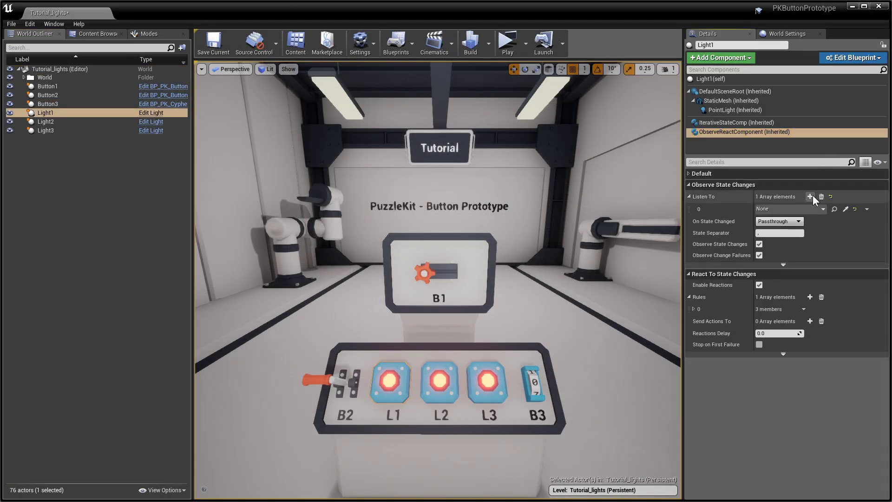
pyautogui.click(845, 209)
pyautogui.click(450, 268)
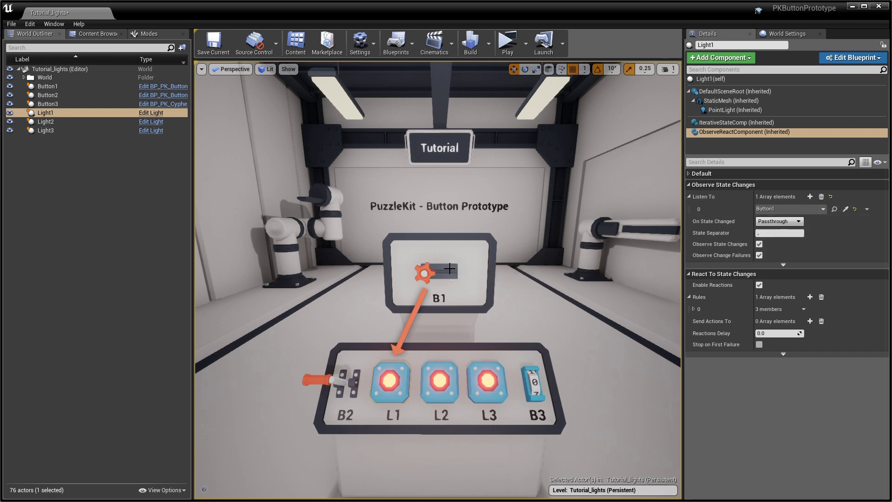
# Set Light1's rule to IfStateIs 1, changed by NextState, DoAction NextState, plus a send-actions entry.
pyautogui.click(694, 309)
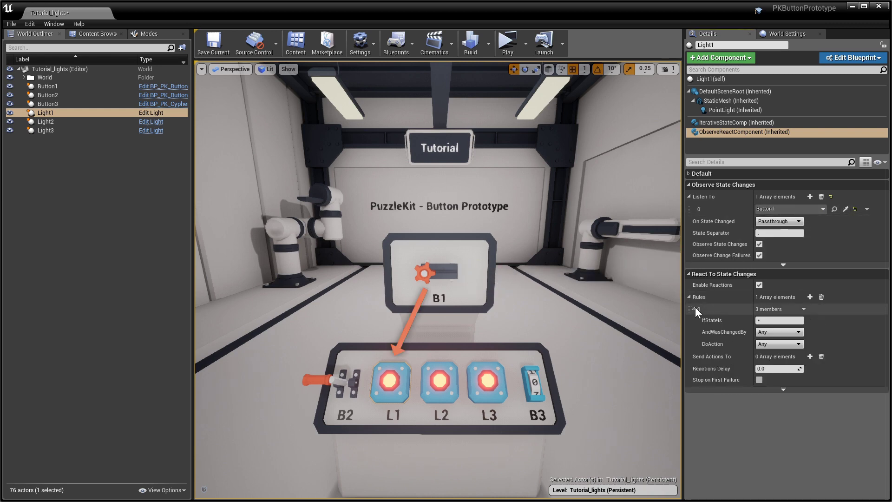
pyautogui.click(772, 320)
pyautogui.write('1')
pyautogui.click(789, 332)
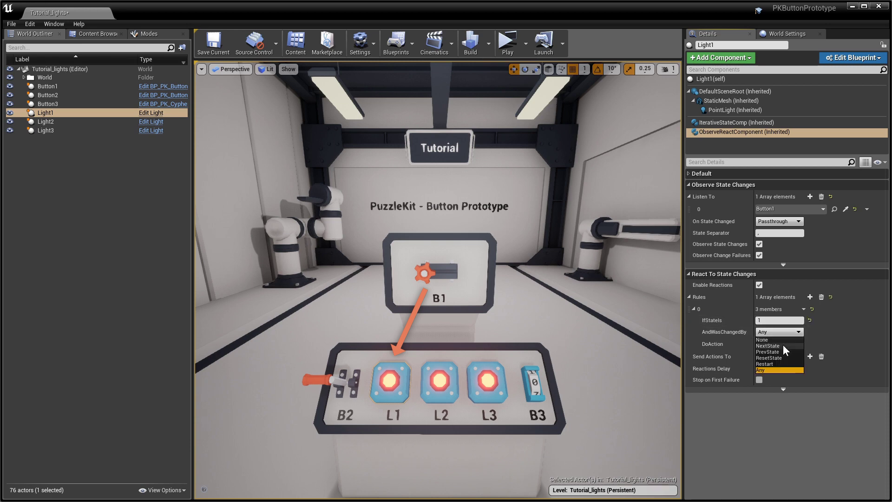
pyautogui.click(782, 346)
pyautogui.click(785, 344)
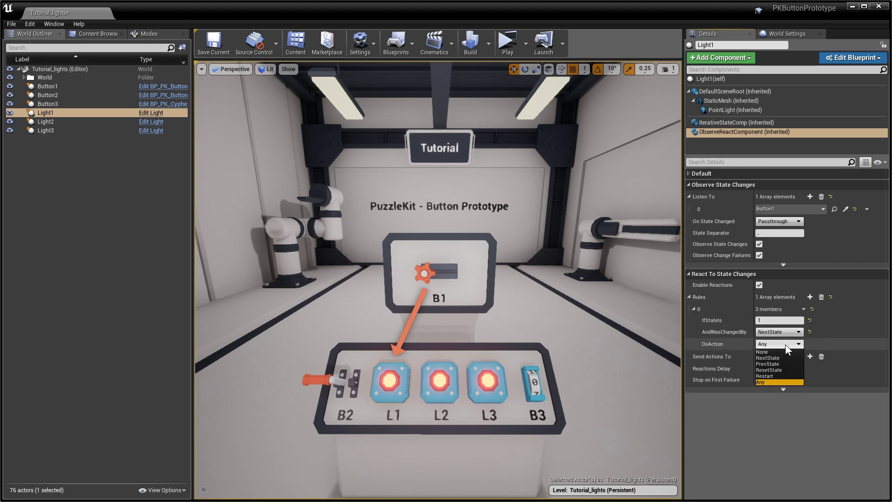
pyautogui.click(782, 358)
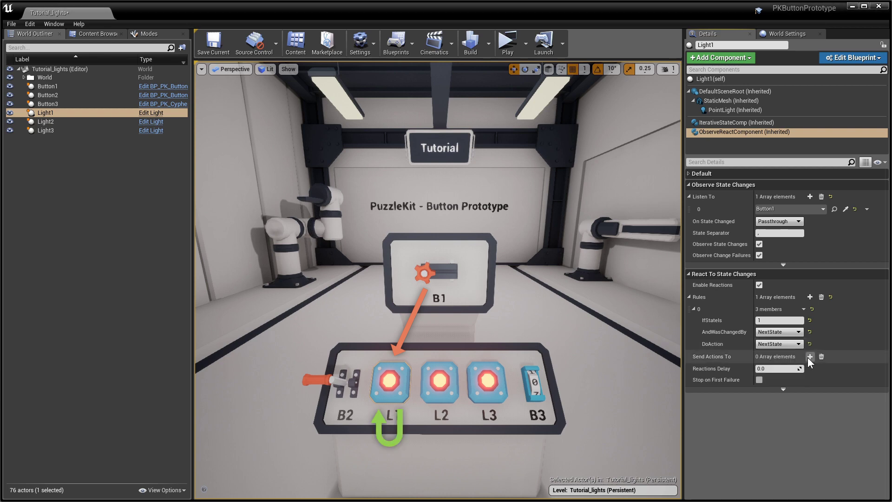
pyautogui.click(809, 357)
pyautogui.click(844, 369)
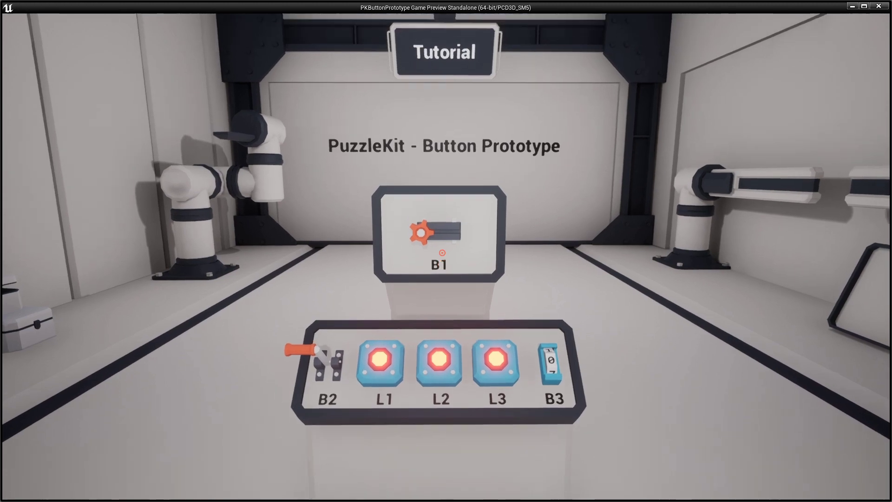
# In play, step B1 forward twice and back twice to check L1.
pyautogui.click(446, 251)
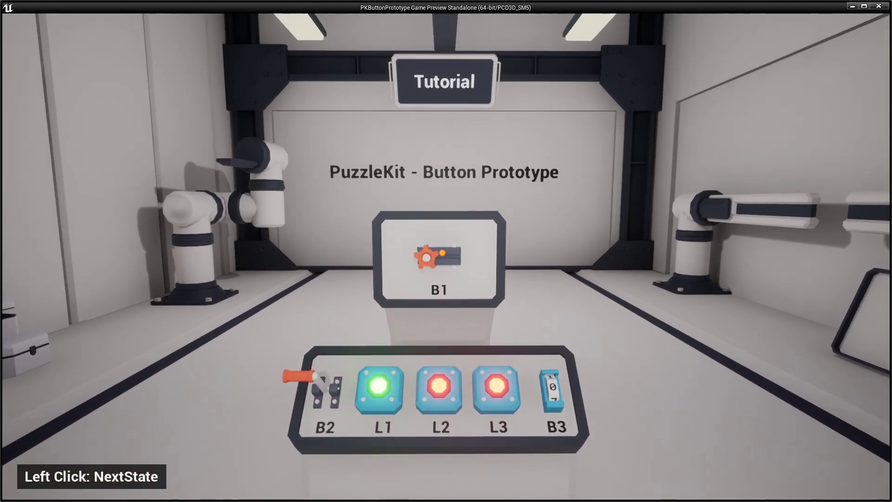
pyautogui.click(446, 251)
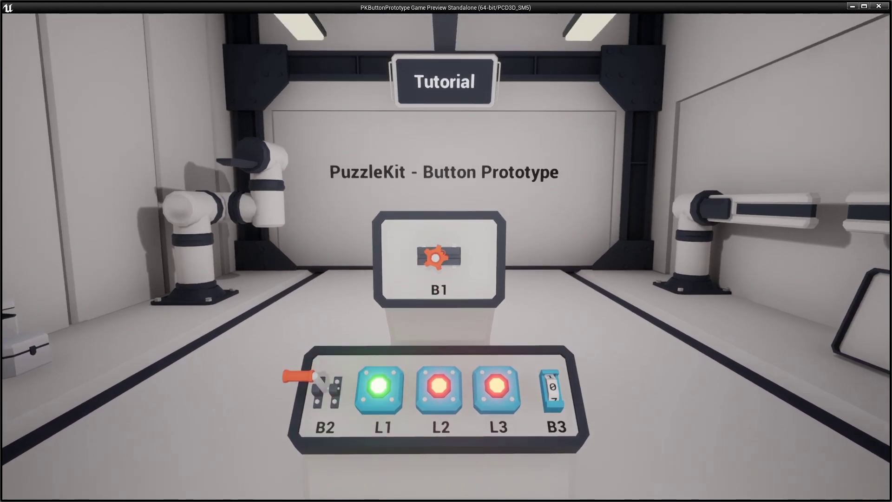
pyautogui.rightClick(446, 251)
pyautogui.rightClick(446, 251)
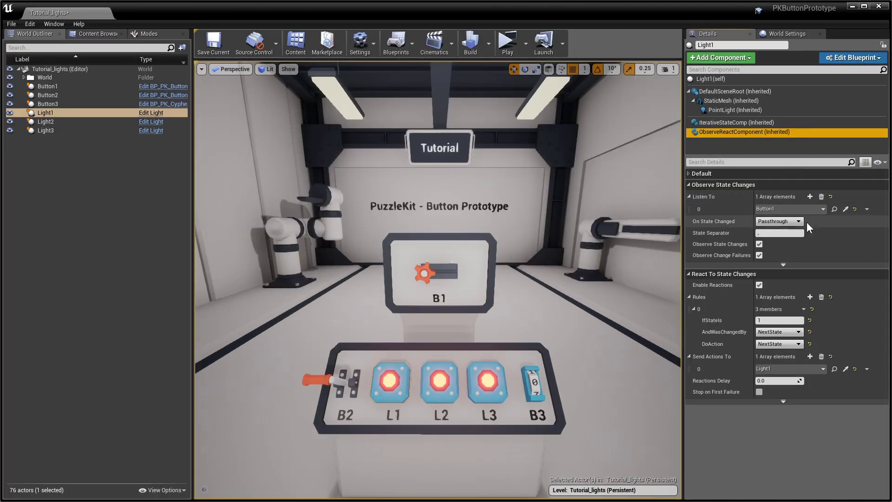
# Add a second Light1 rule: IfStateIs 0, changed by PrevState, DoAction PrevState.
pyautogui.click(811, 297)
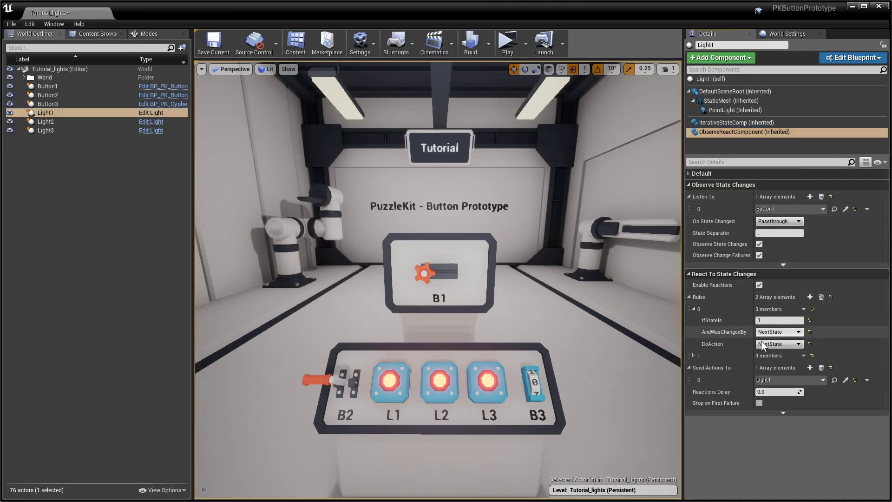
pyautogui.click(693, 354)
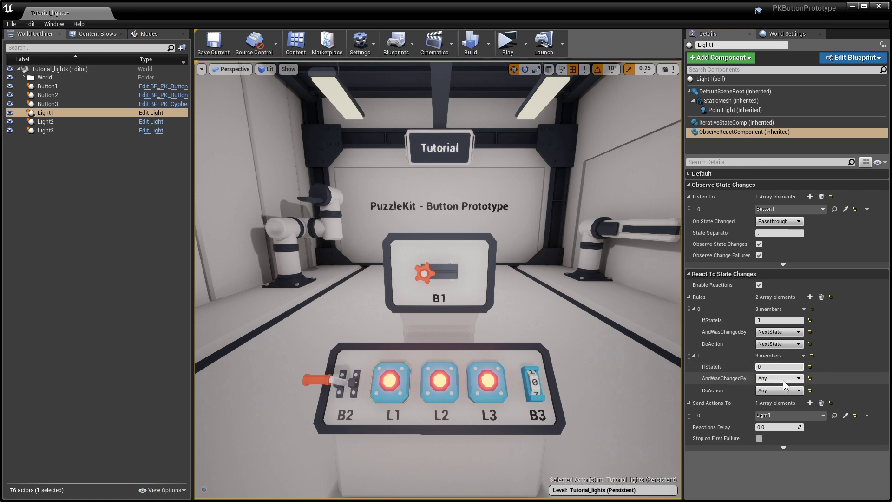
pyautogui.write('0')
pyautogui.click(789, 379)
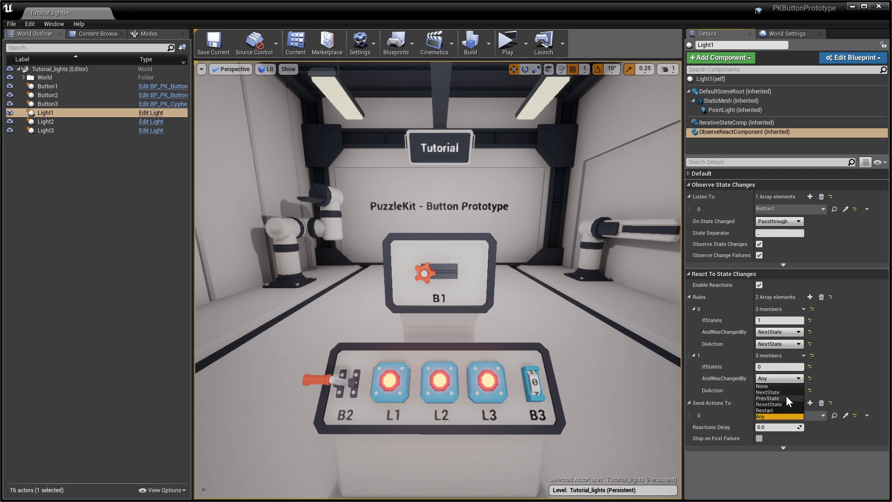
pyautogui.click(786, 398)
pyautogui.click(785, 393)
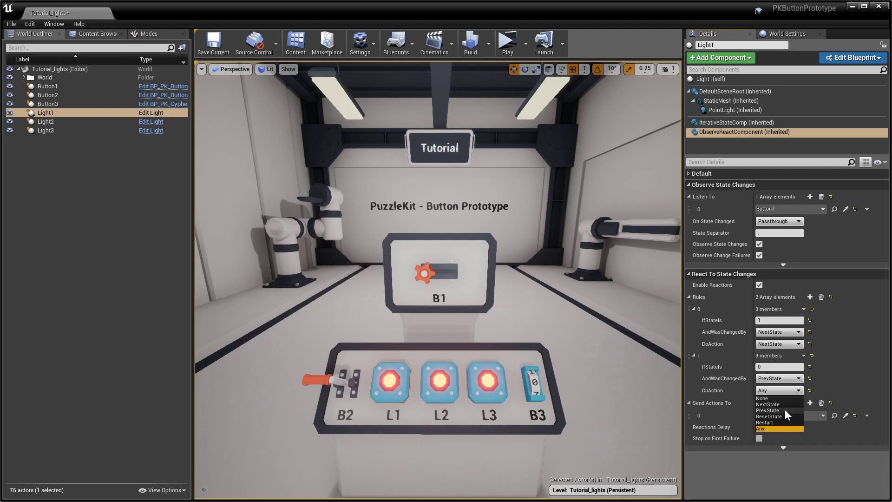
pyautogui.click(784, 409)
# Play-test: step Button1 forward to turn L1 green, then back to red.
pyautogui.click(508, 43)
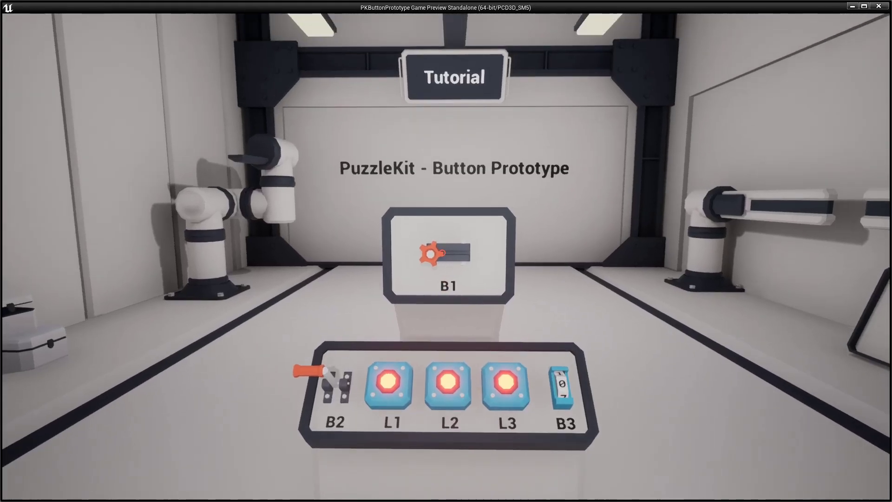
pyautogui.click(446, 251)
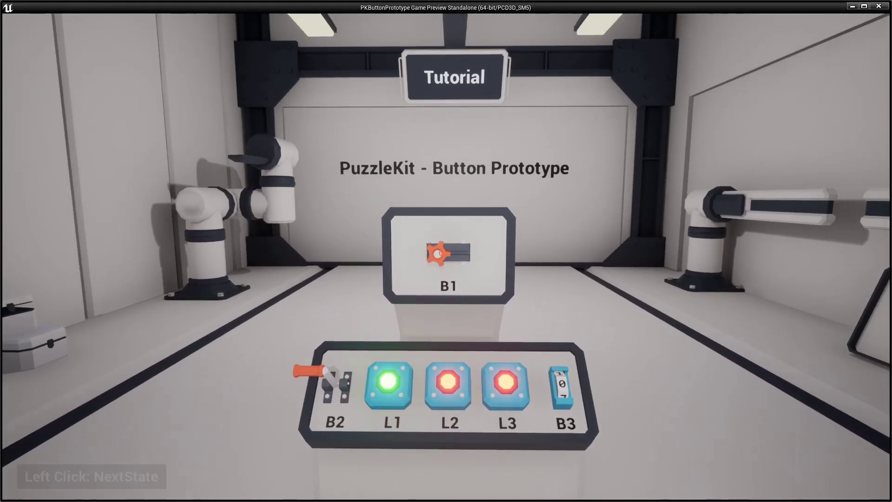
pyautogui.rightClick(445, 251)
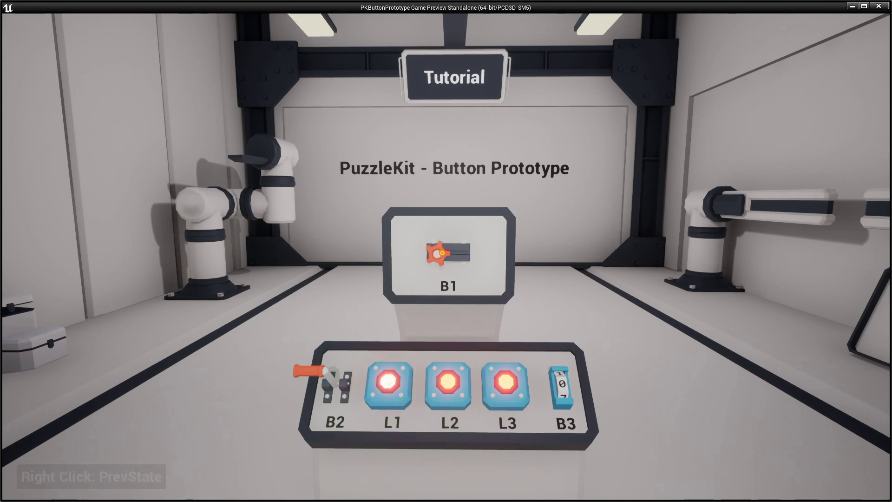
# Set Light1's Iterate Behaviour to Linear.
pyautogui.click(799, 126)
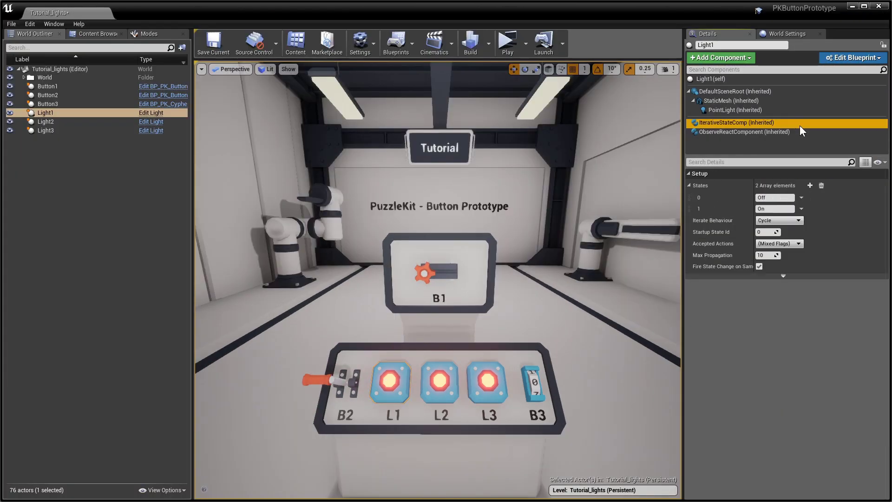
pyautogui.click(795, 221)
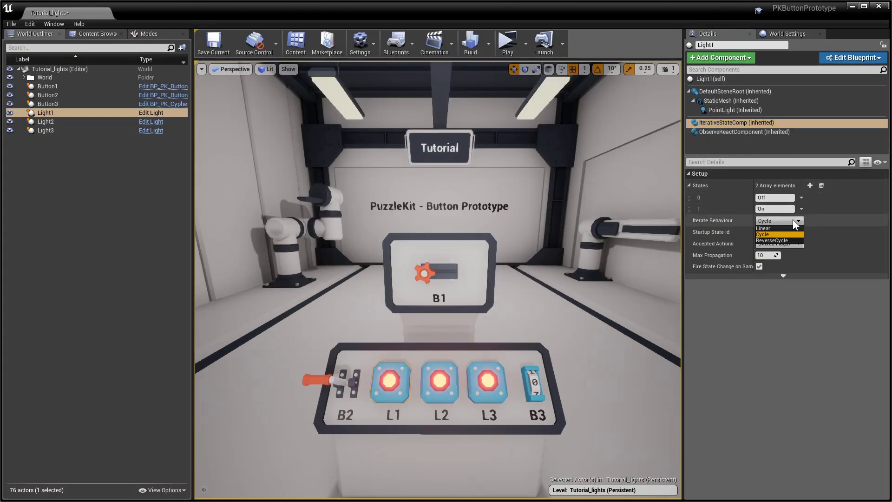
pyautogui.click(790, 228)
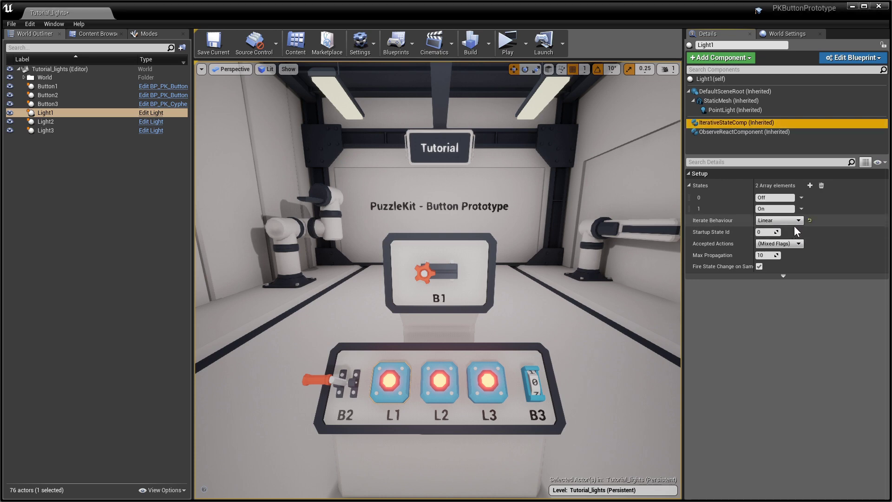
# Make Light2 listen to Button1 with a rule advancing via NextState at state 2.
pyautogui.click(448, 397)
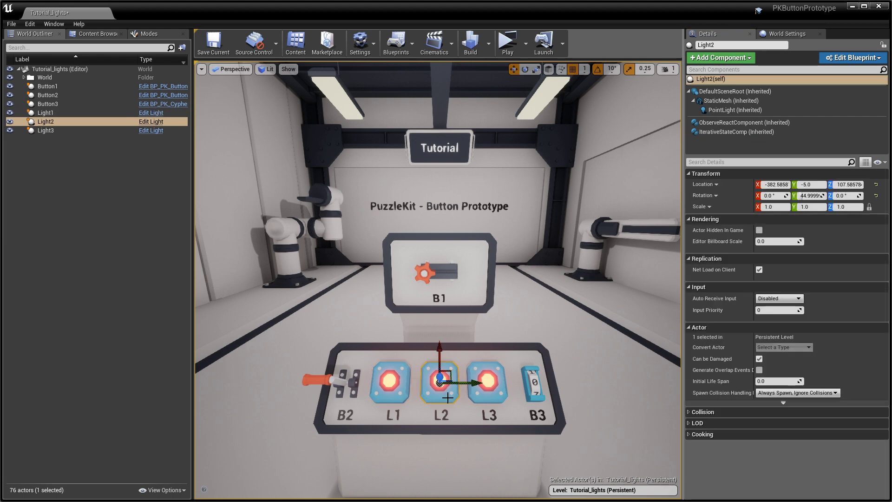
pyautogui.click(814, 123)
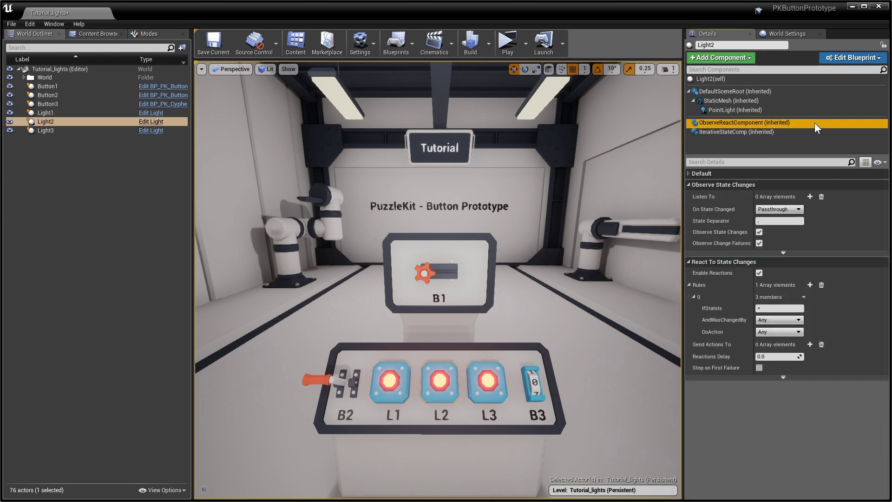
pyautogui.click(809, 197)
pyautogui.click(844, 208)
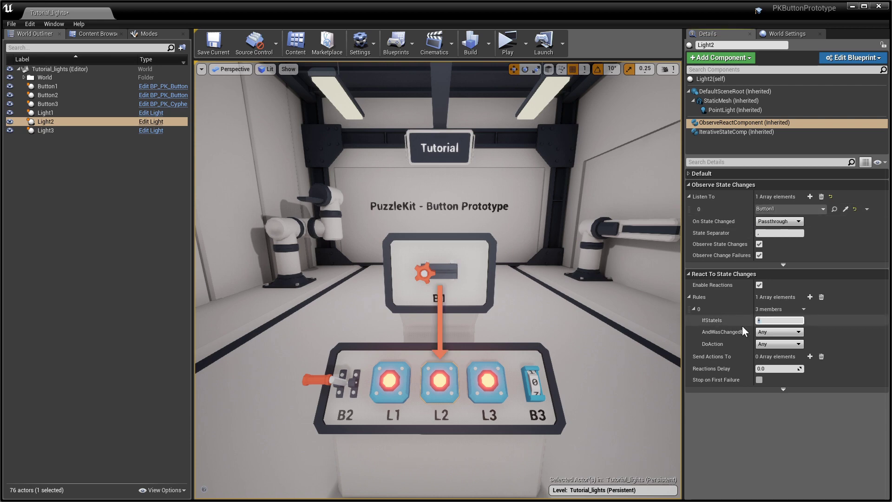
pyautogui.click(760, 320)
pyautogui.click(780, 345)
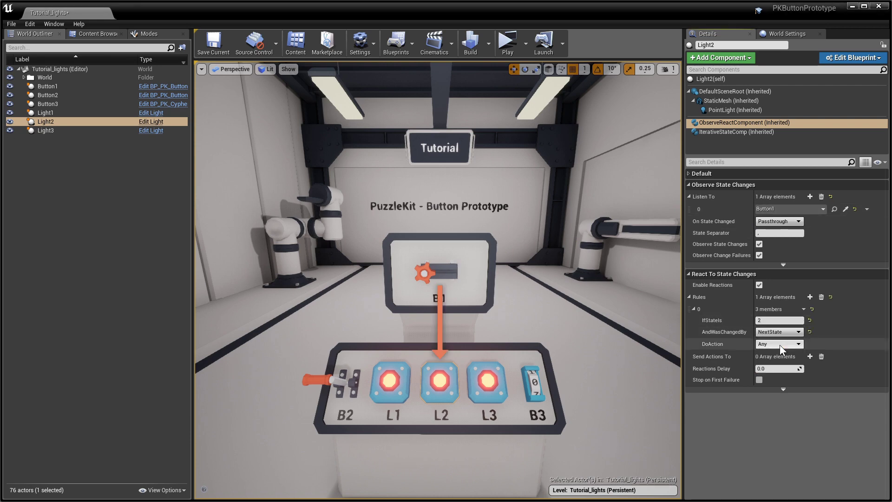
pyautogui.click(778, 344)
pyautogui.click(780, 358)
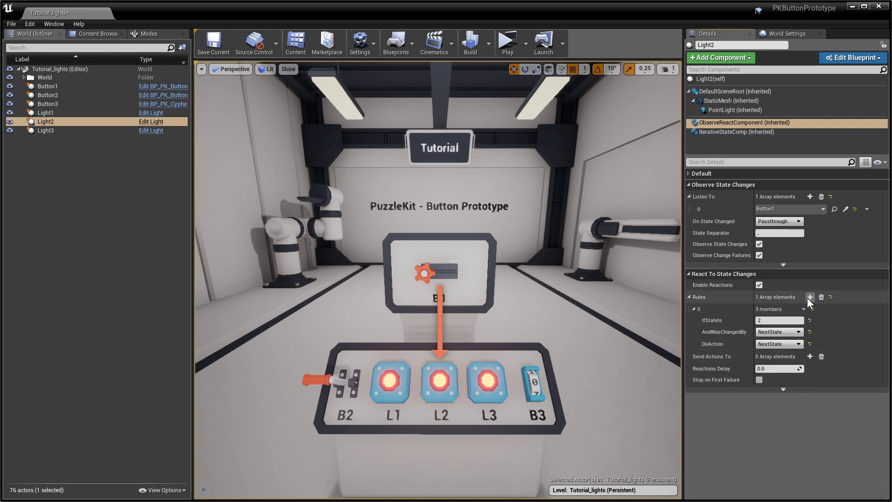
# Add a second Light2 rule: IfStateIs 1, changed by PrevState, DoAction PrevState.
pyautogui.click(809, 296)
pyautogui.click(694, 355)
pyautogui.click(771, 367)
pyautogui.write('1')
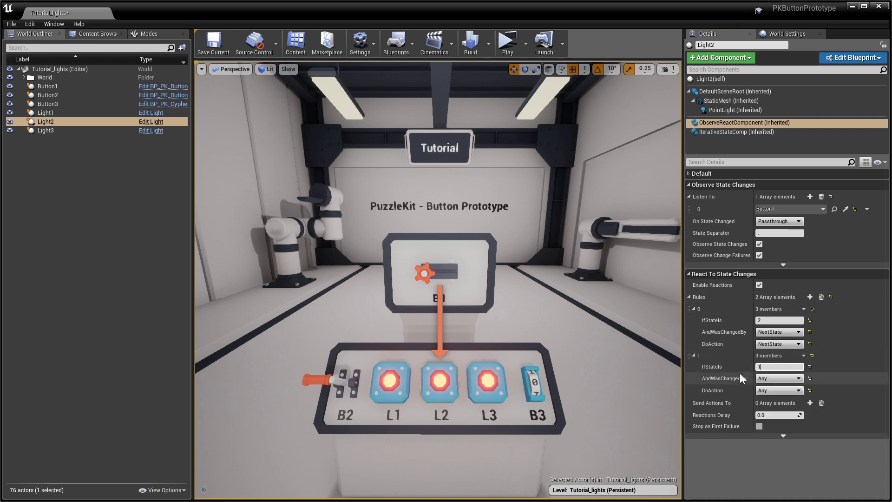
pyautogui.click(778, 379)
pyautogui.click(778, 398)
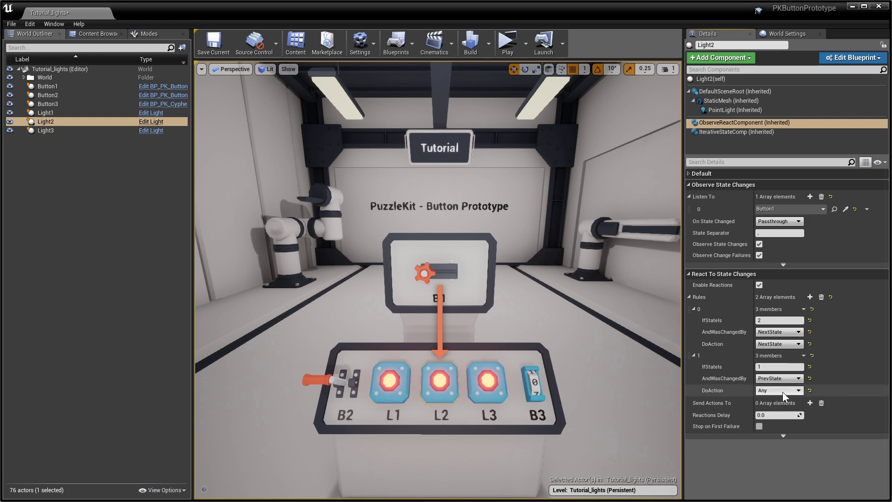
pyautogui.click(782, 390)
pyautogui.click(781, 410)
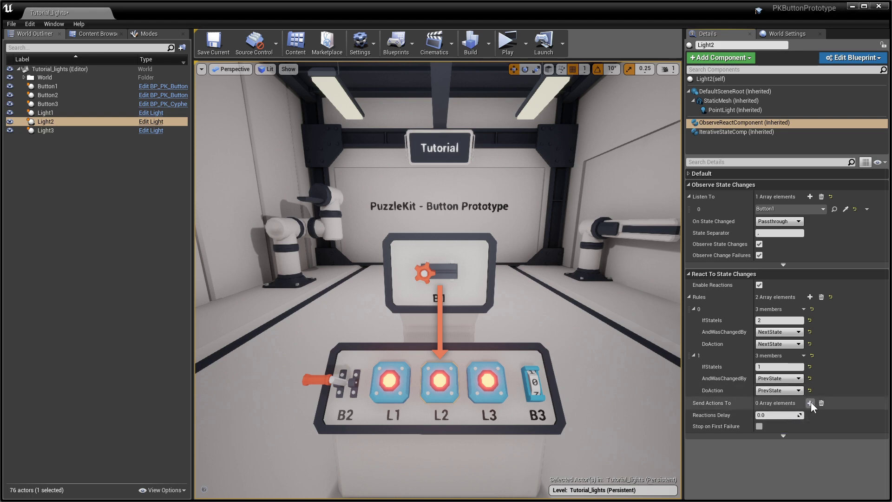
# Set Light2 itself as the target in its send-actions list.
pyautogui.click(809, 403)
pyautogui.click(845, 414)
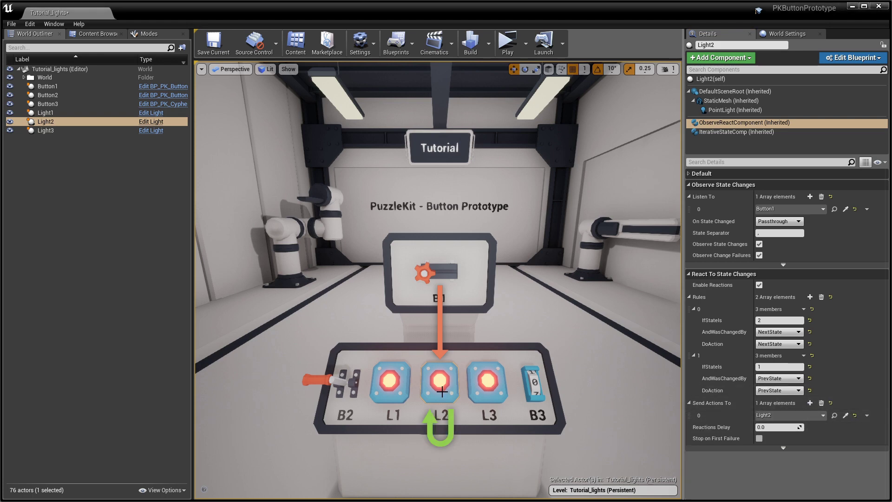
pyautogui.click(479, 390)
# Make Light3 listen to Button1, with a rule stepping NextState when Button1 reaches state 3.
pyautogui.click(835, 123)
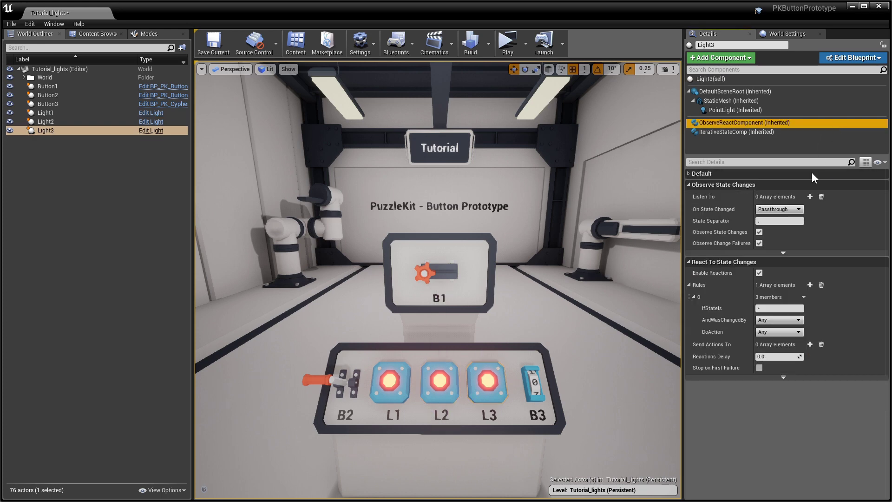
pyautogui.click(845, 209)
pyautogui.click(483, 258)
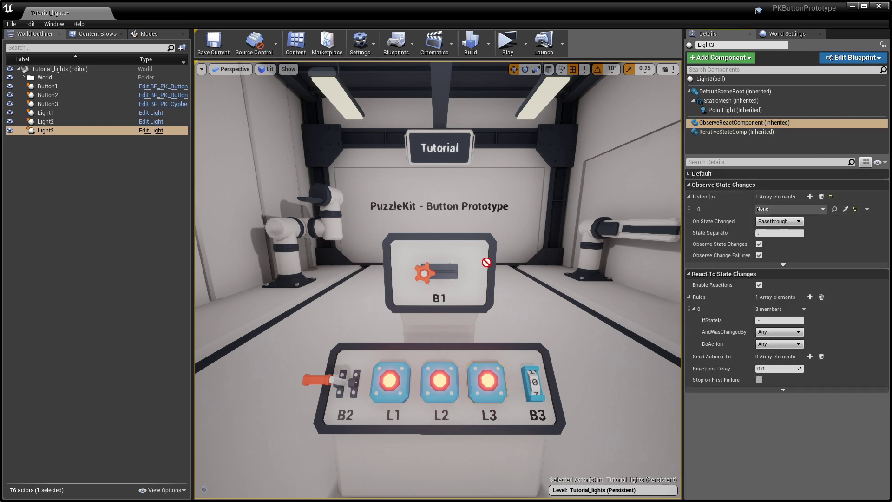
pyautogui.click(799, 332)
pyautogui.click(792, 344)
pyautogui.click(789, 344)
# Add a second rule 2/PrevState/PrevState and send Light3's actions to its owner.
pyautogui.click(787, 358)
pyautogui.click(810, 297)
pyautogui.click(694, 355)
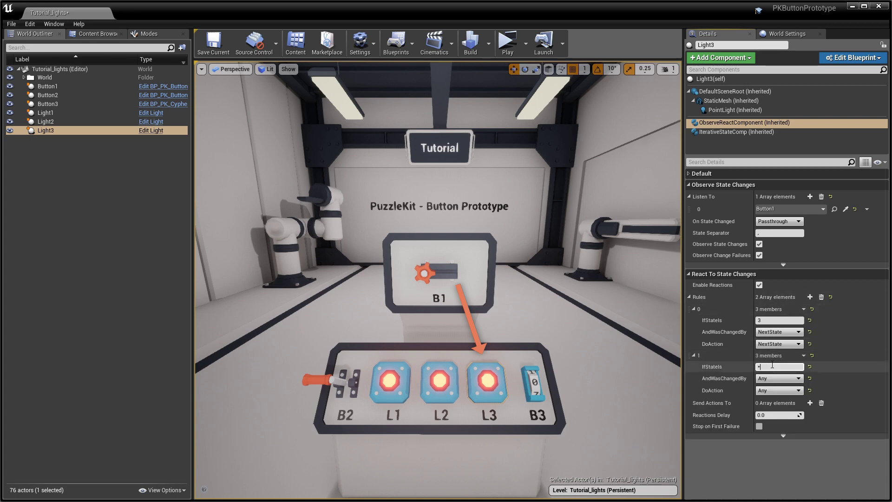
pyautogui.click(778, 377)
pyautogui.click(780, 398)
pyautogui.click(778, 391)
pyautogui.click(773, 410)
pyautogui.click(691, 174)
pyautogui.click(818, 186)
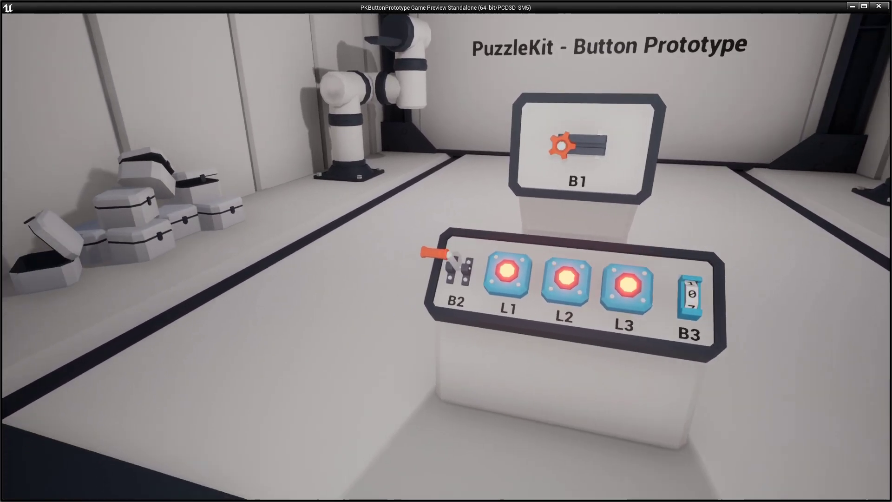
pyautogui.click(446, 256)
pyautogui.click(445, 256)
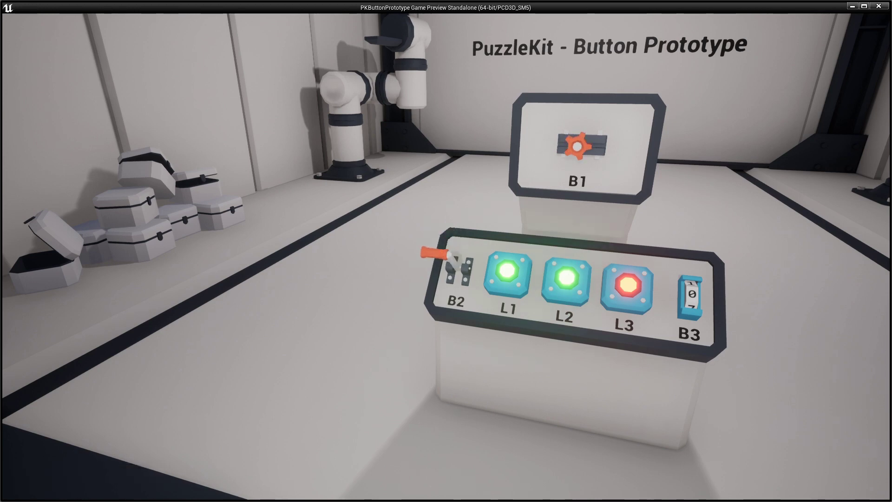
pyautogui.click(446, 256)
pyautogui.click(445, 255)
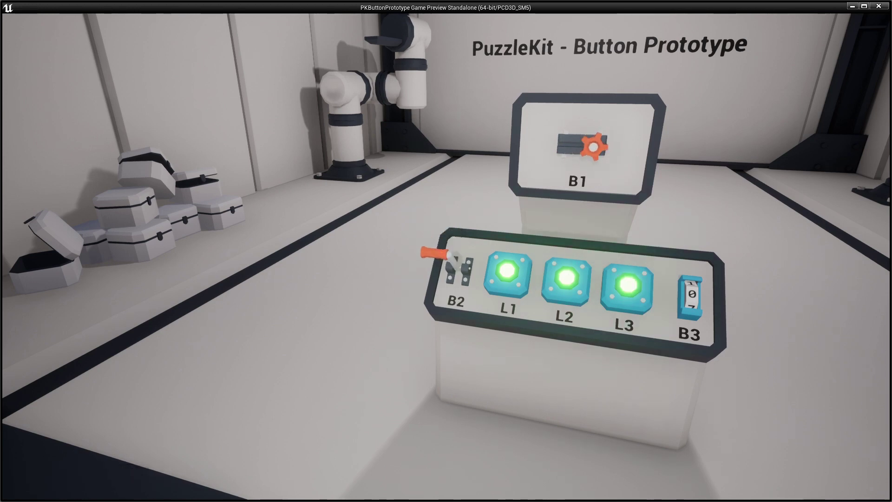
pyautogui.rightClick(445, 256)
pyautogui.rightClick(446, 256)
pyautogui.rightClick(445, 255)
pyautogui.rightClick(445, 255)
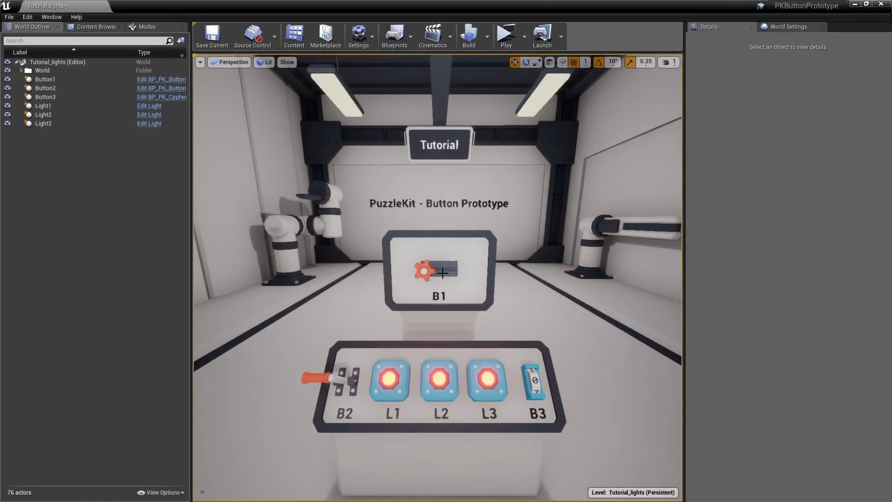
# Make Button1 listen to itself with a LightsOff rule, triggered by NextState, that restarts it.
pyautogui.click(442, 273)
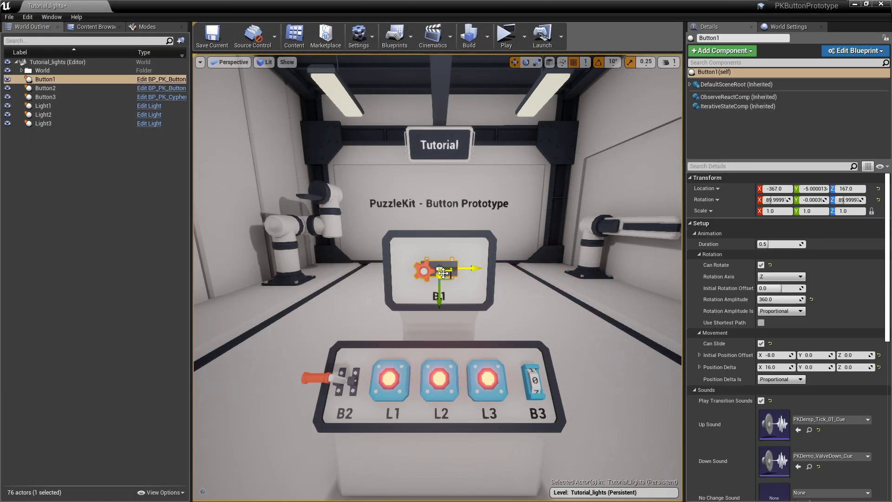
pyautogui.click(786, 107)
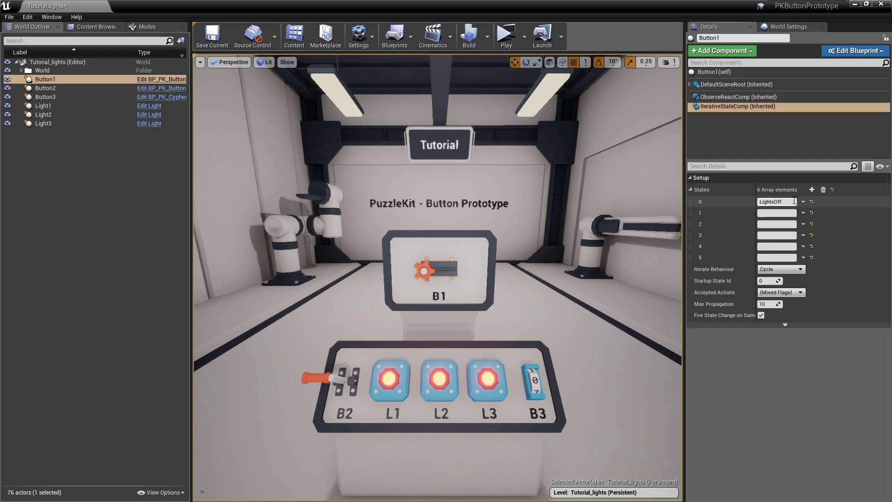
pyautogui.click(781, 97)
pyautogui.click(735, 188)
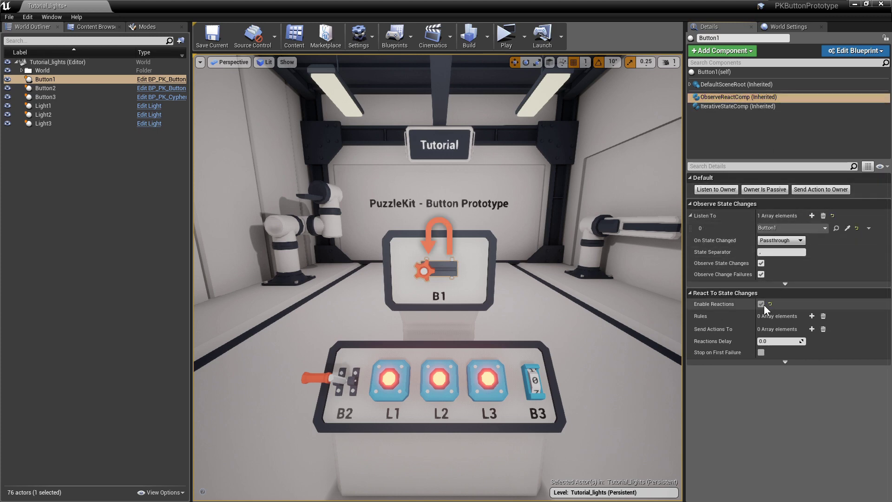
pyautogui.click(811, 316)
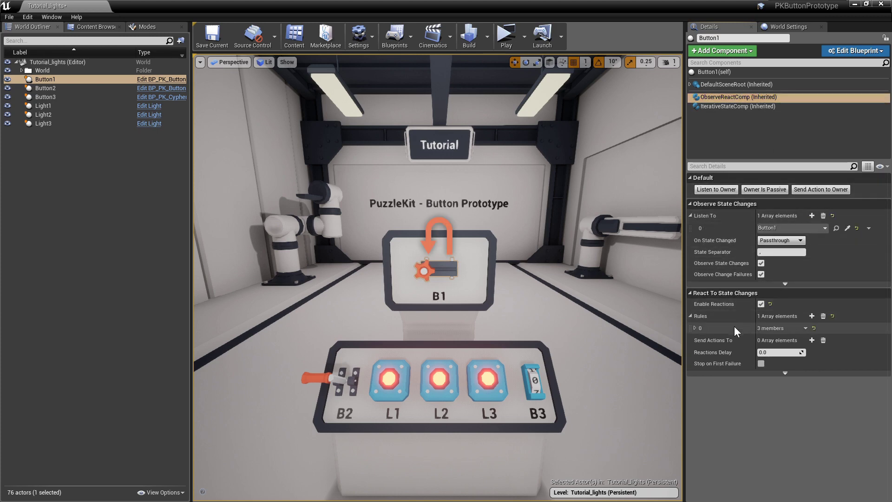
pyautogui.click(695, 328)
pyautogui.click(780, 339)
pyautogui.write('LightsOff')
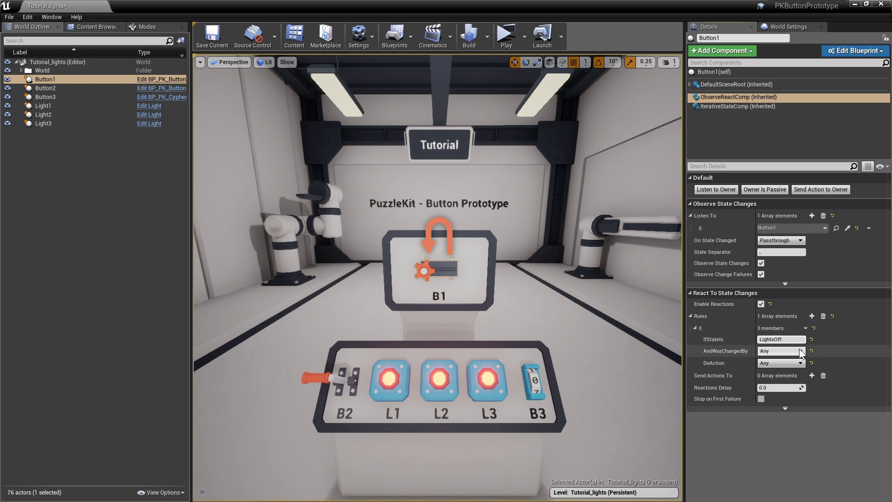
pyautogui.click(800, 352)
pyautogui.click(789, 364)
pyautogui.click(799, 363)
# Add three Send Actions To targets and pick Light1 and Light2 with the eyedropper.
pyautogui.click(795, 394)
pyautogui.click(811, 376)
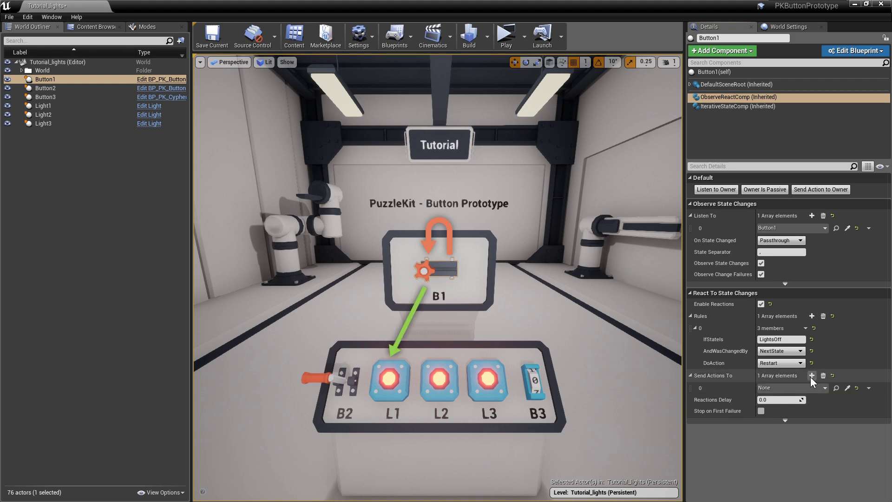
pyautogui.click(811, 376)
pyautogui.click(811, 376)
pyautogui.click(848, 387)
pyautogui.click(390, 379)
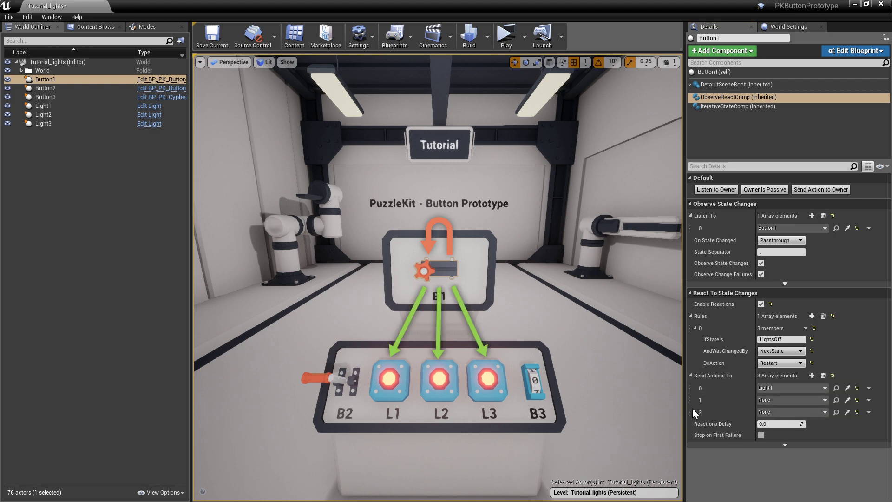
pyautogui.click(847, 399)
pyautogui.click(439, 378)
pyautogui.click(847, 412)
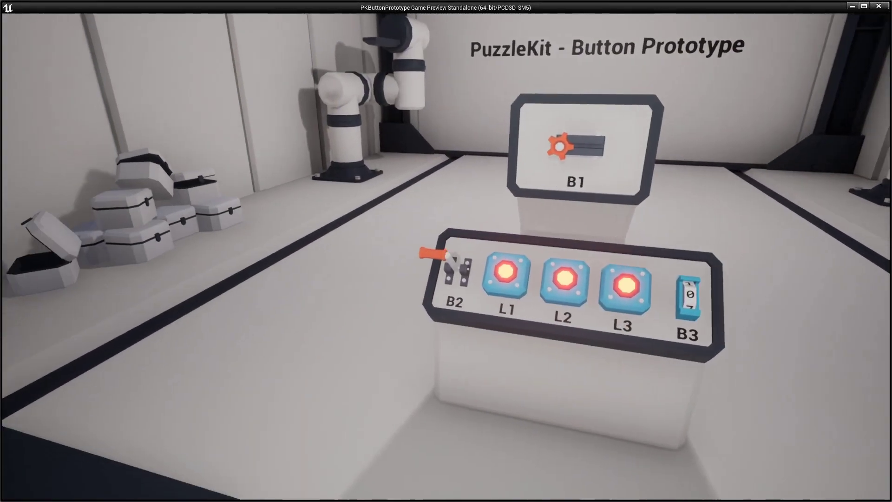
# Pull the B2 lever repeatedly so L1–L3 cycle to green, then reset to red.
pyautogui.click(442, 253)
pyautogui.click(442, 253)
pyautogui.click(442, 253)
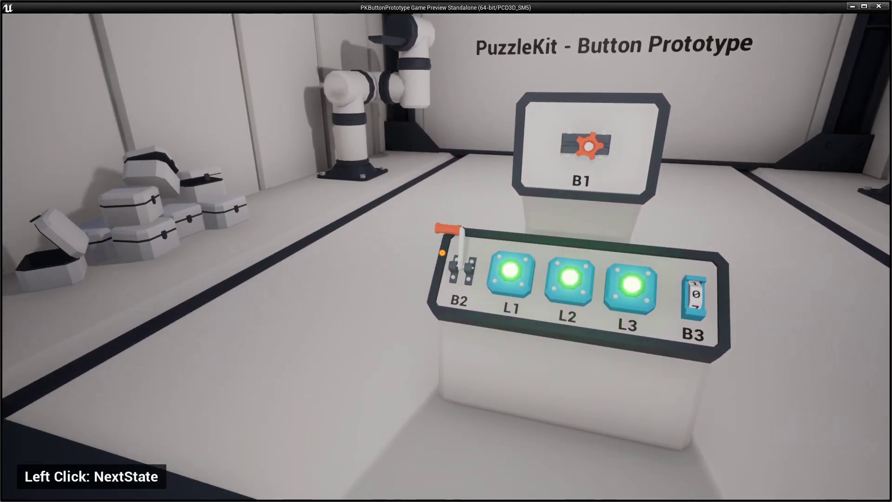
pyautogui.click(442, 252)
pyautogui.click(442, 253)
pyautogui.click(442, 253)
pyautogui.click(441, 253)
pyautogui.click(442, 253)
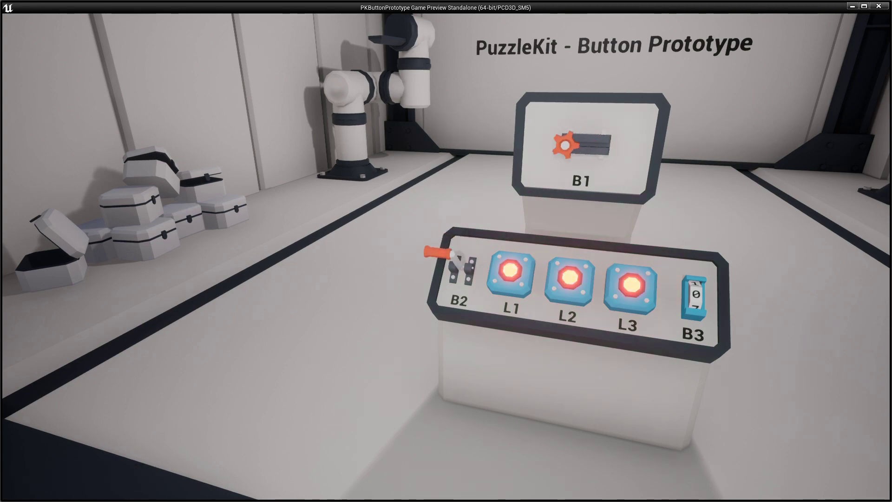
# Close the preview, set Button3 to listen to Light3, enable reactions and add a rule.
pyautogui.press('Escape')
pyautogui.click(532, 384)
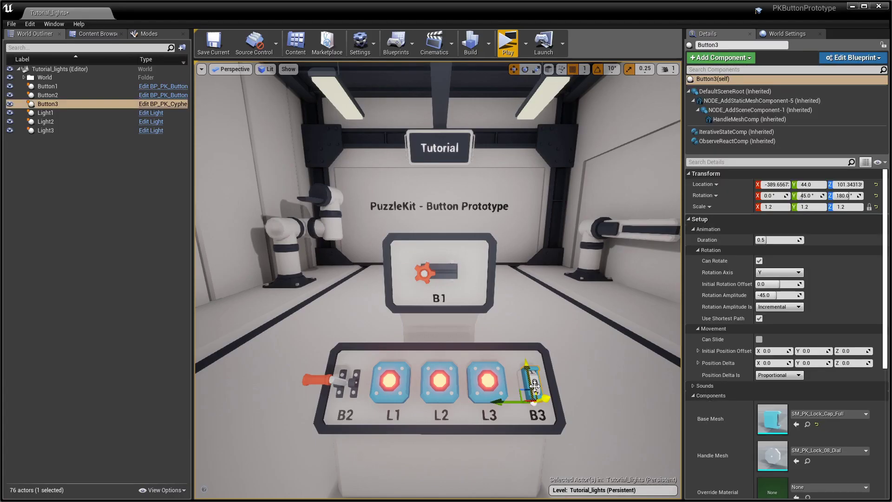
pyautogui.click(792, 141)
pyautogui.click(809, 196)
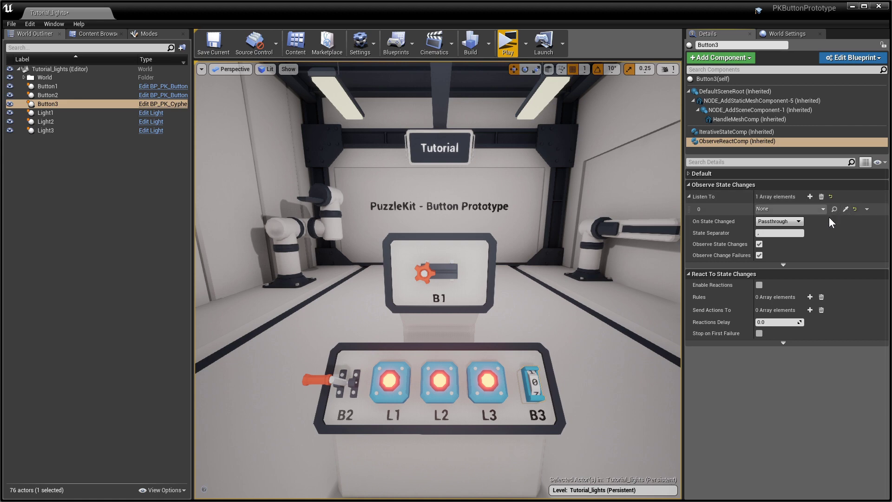
pyautogui.click(760, 285)
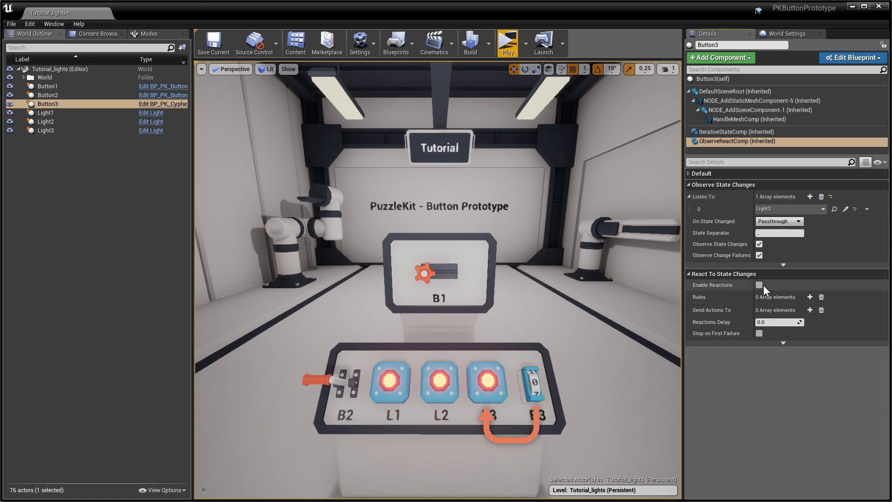
pyautogui.click(810, 297)
pyautogui.click(693, 309)
pyautogui.click(779, 320)
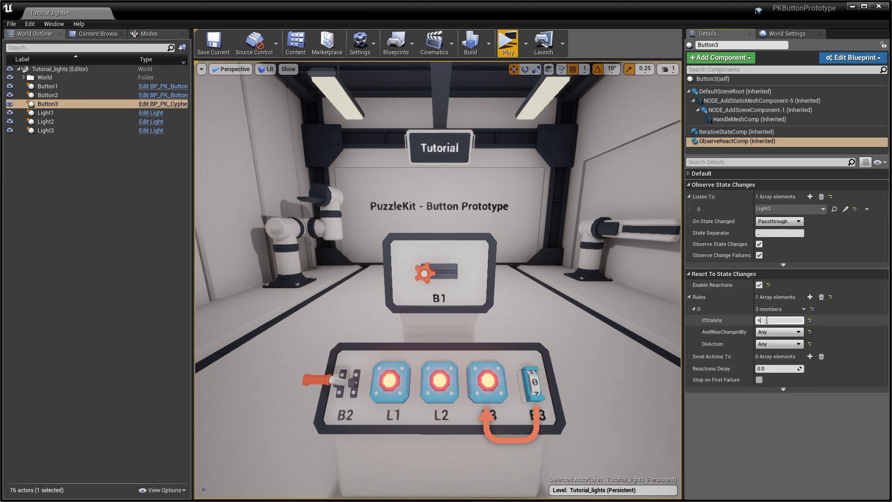
# Check Light3's state names, then set the rule to On/NextState/NextState targeting Button3 itself.
pyautogui.click(489, 398)
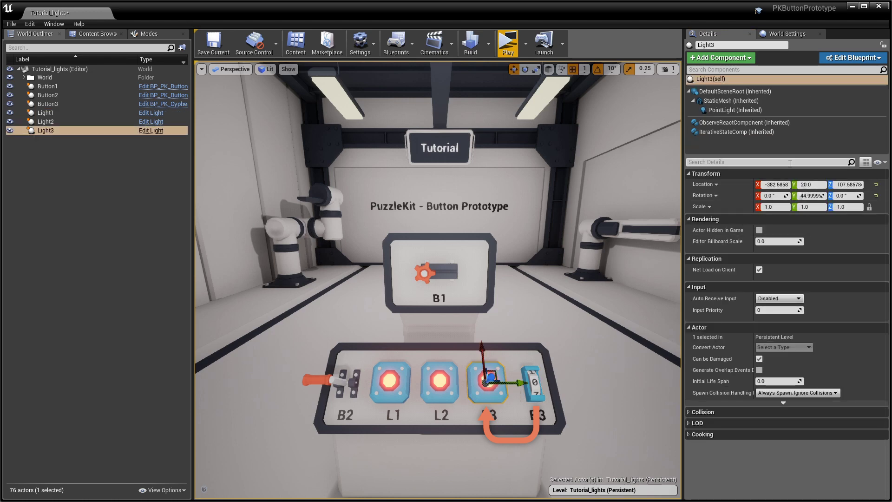
pyautogui.click(799, 132)
pyautogui.click(771, 208)
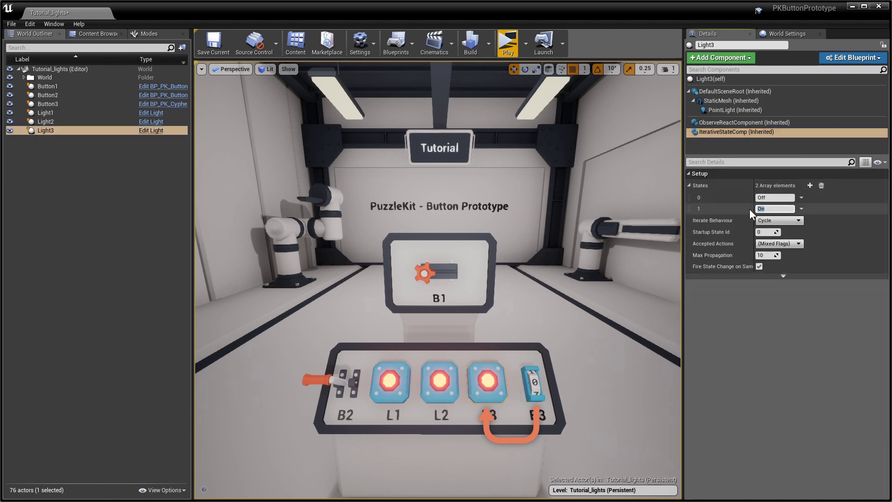
pyautogui.click(535, 388)
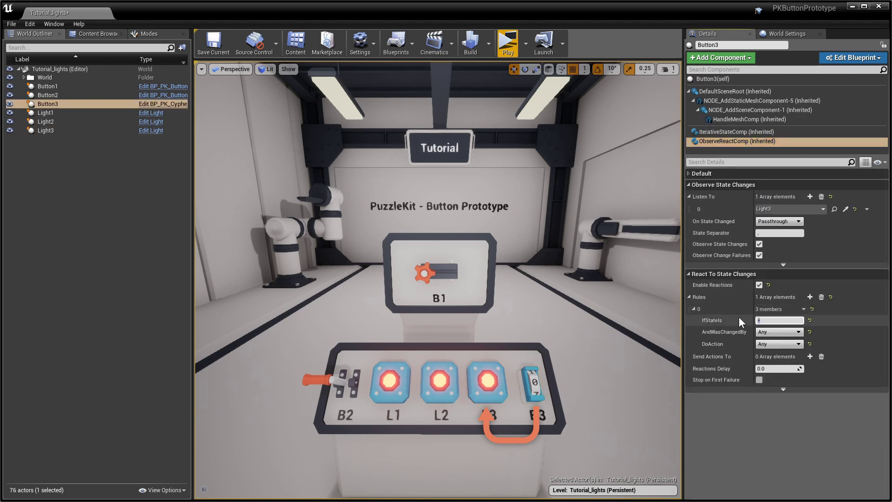
pyautogui.write('On')
pyautogui.click(773, 332)
pyautogui.click(774, 346)
pyautogui.click(776, 344)
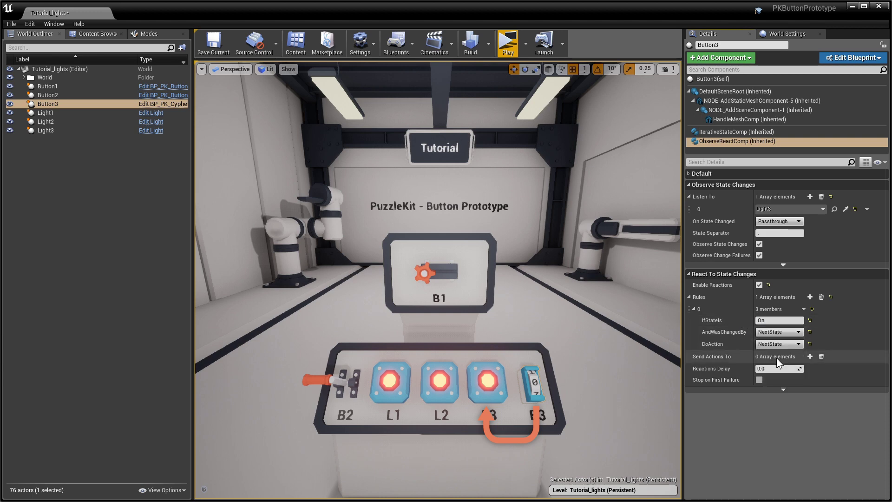
pyautogui.click(776, 358)
pyautogui.click(809, 356)
pyautogui.click(846, 369)
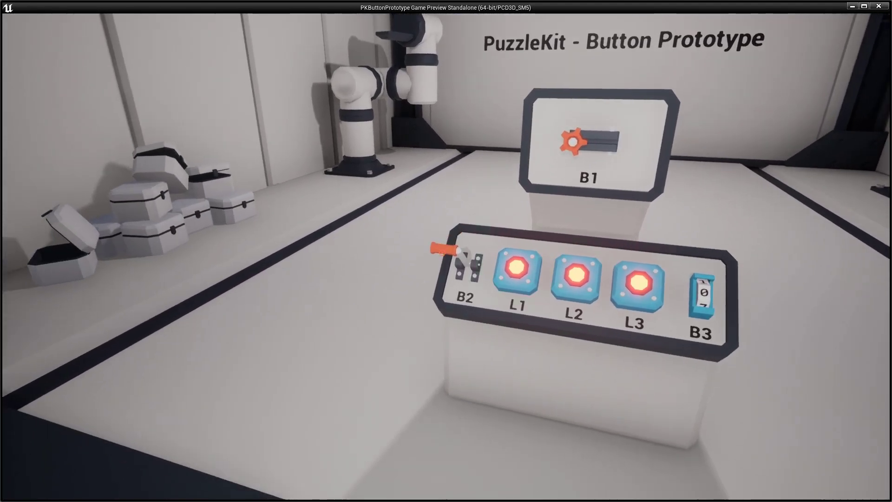
# Toggle the lights forward and back with the B2 lever, raising B3's counter to 4.
pyautogui.click(442, 253)
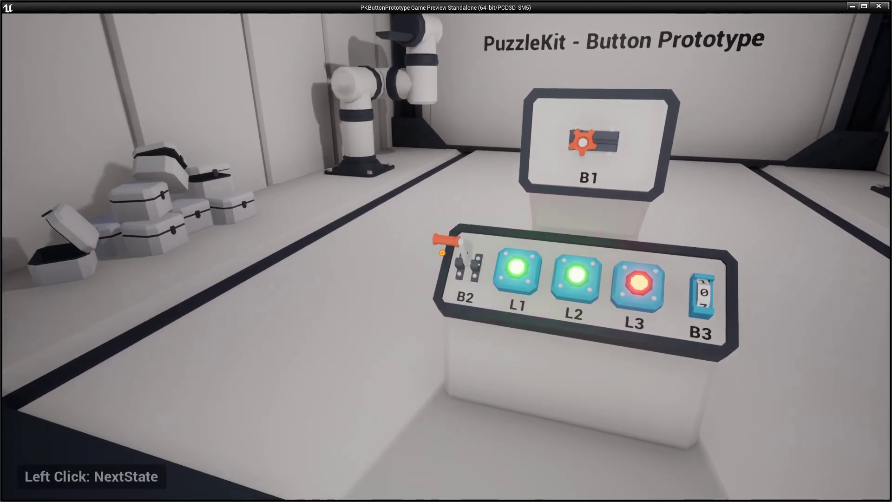
pyautogui.click(441, 252)
pyautogui.click(441, 252)
pyautogui.rightClick(442, 252)
pyautogui.rightClick(442, 252)
pyautogui.click(442, 252)
pyautogui.rightClick(442, 252)
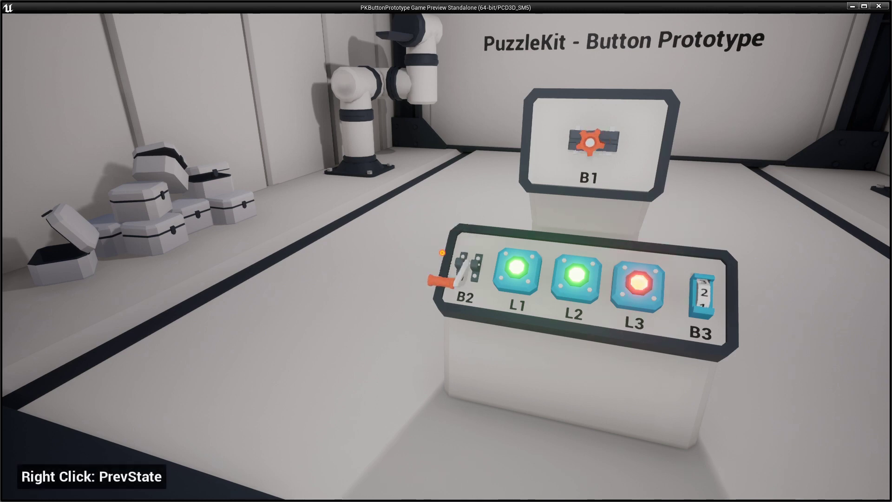
pyautogui.click(441, 252)
pyautogui.rightClick(442, 252)
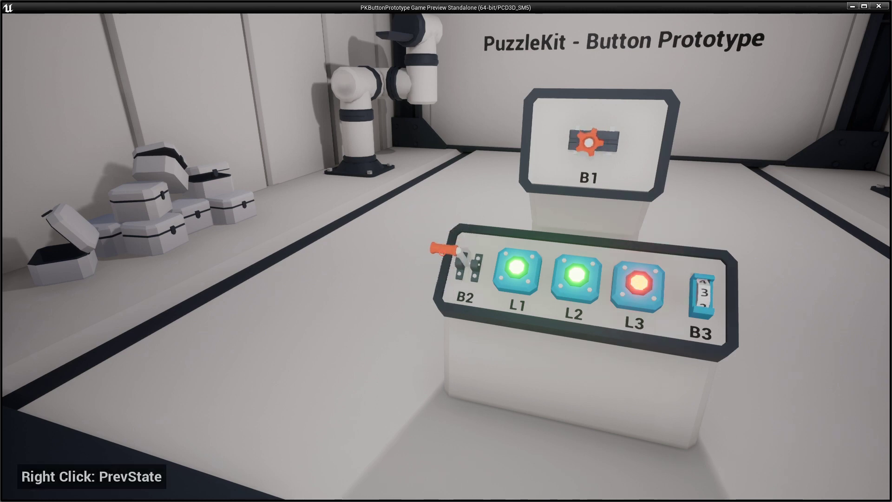
pyautogui.rightClick(442, 252)
pyautogui.click(442, 252)
pyautogui.click(442, 252)
pyautogui.click(442, 252)
pyautogui.click(442, 252)
pyautogui.click(442, 252)
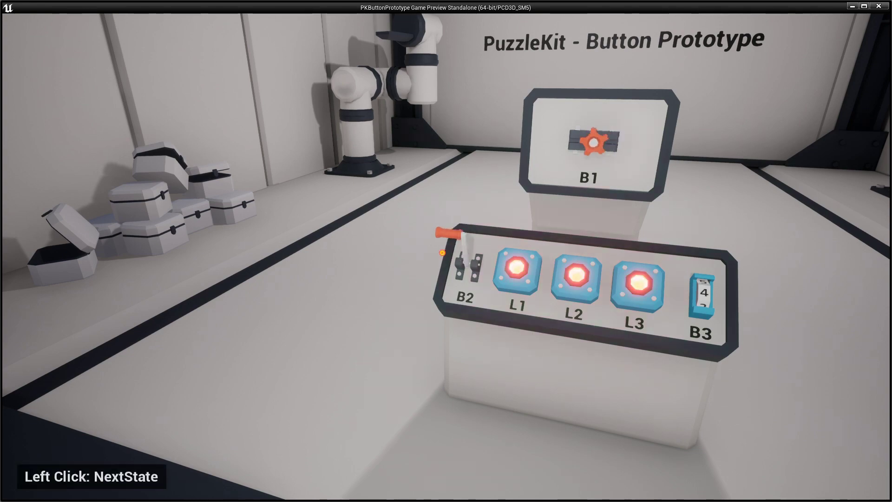
# Make Button3 listen to Light1, Light2 and Light3 with On State Changed set to Aggregate.
pyautogui.click(442, 252)
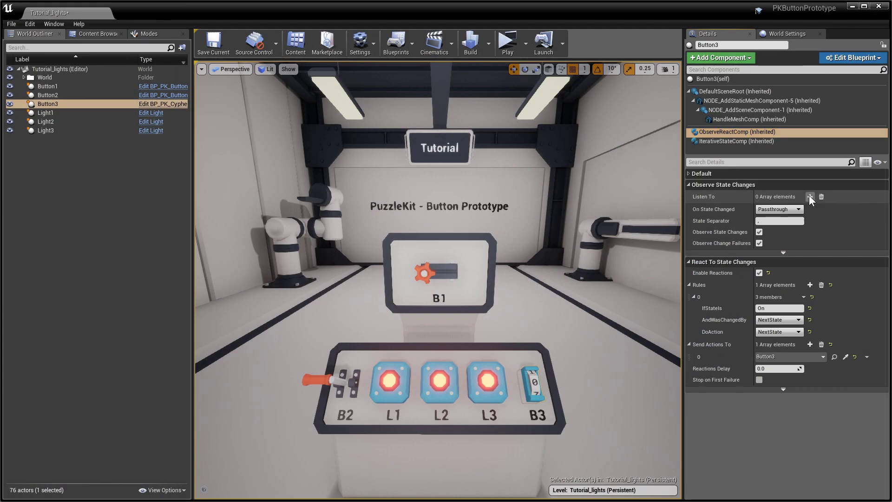
pyautogui.click(810, 197)
pyautogui.click(809, 196)
pyautogui.click(810, 197)
pyautogui.click(845, 209)
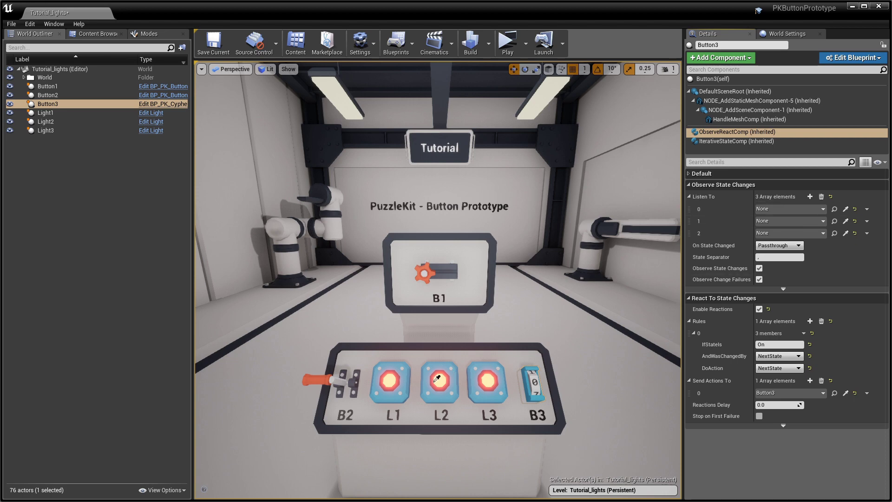
pyautogui.click(845, 221)
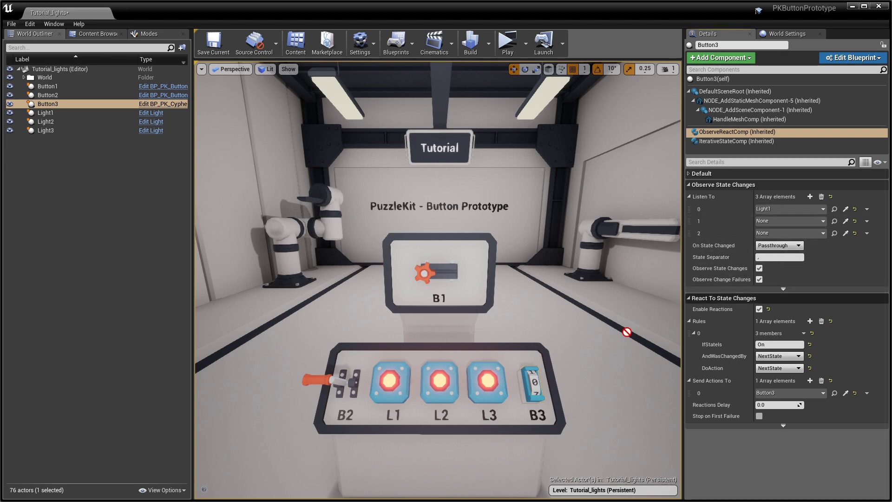
pyautogui.click(845, 233)
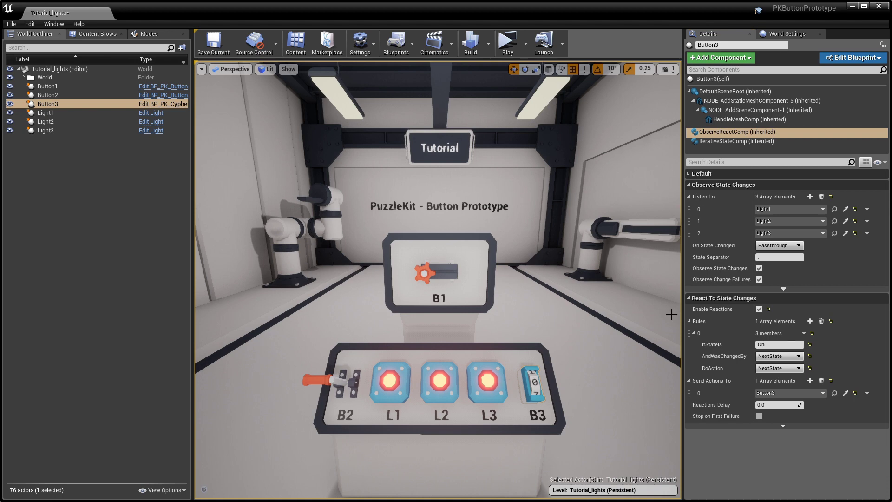
pyautogui.click(775, 246)
pyautogui.click(785, 256)
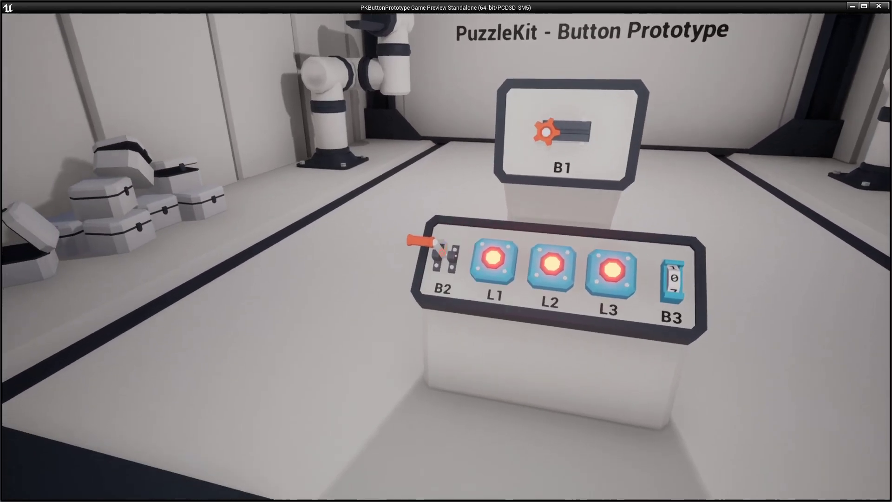
# Pull the lever three times so L1–L3 turn green and B3 counts once.
pyautogui.click(441, 253)
pyautogui.click(442, 253)
pyautogui.click(441, 253)
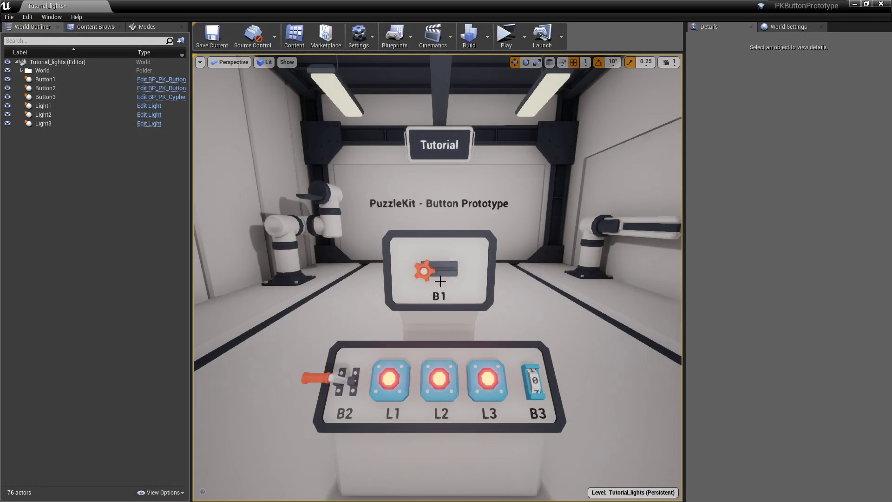
# Delete the last two entries from Button1's IterativeStateComp States list, leaving four.
pyautogui.click(441, 270)
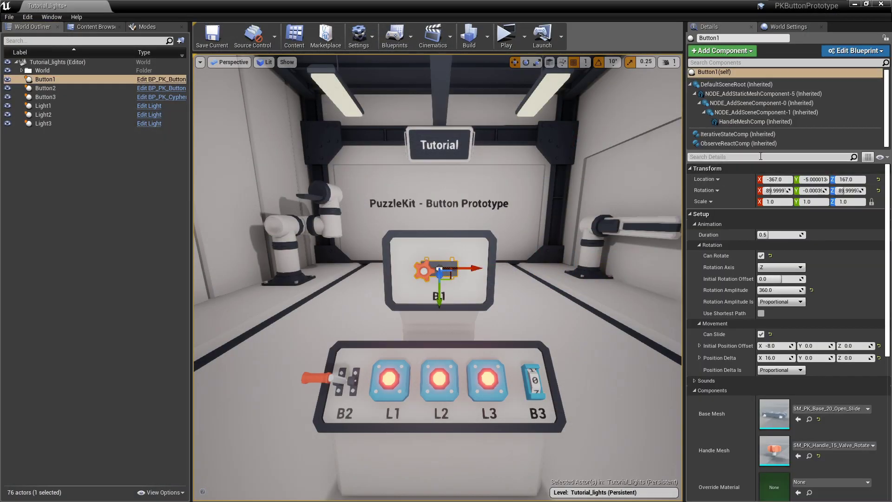
pyautogui.click(796, 135)
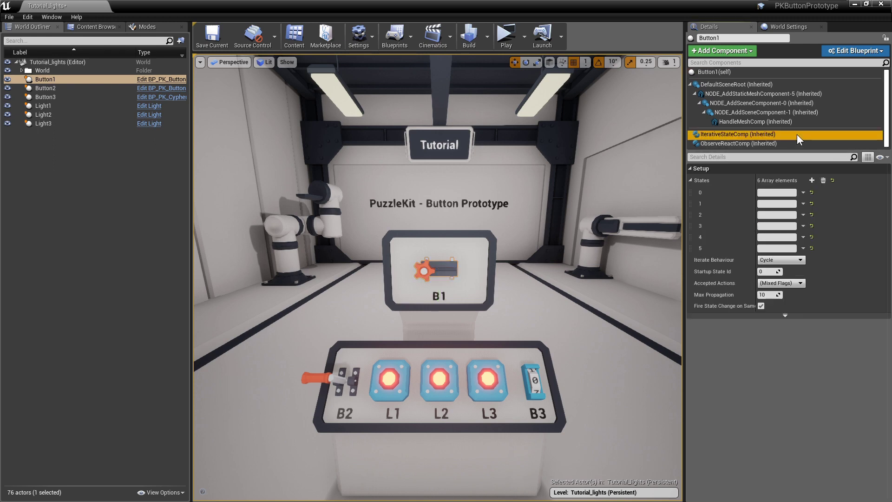
pyautogui.click(803, 236)
pyautogui.click(812, 266)
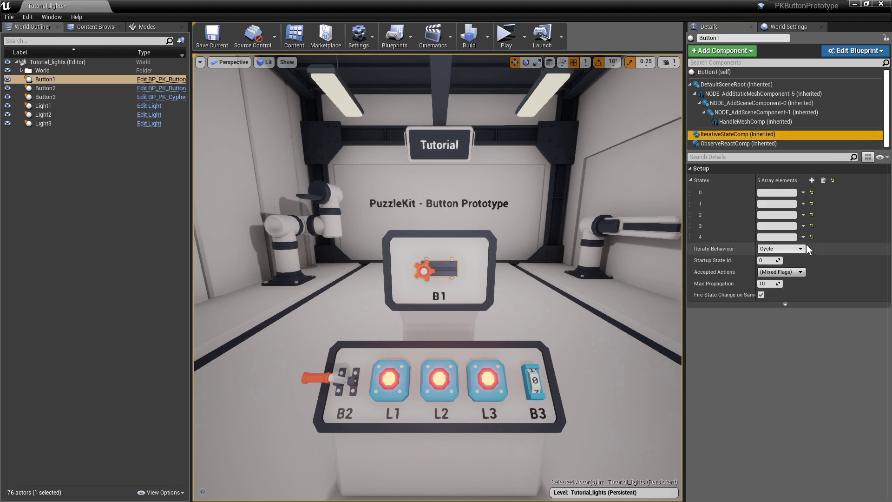
pyautogui.click(803, 237)
pyautogui.click(815, 256)
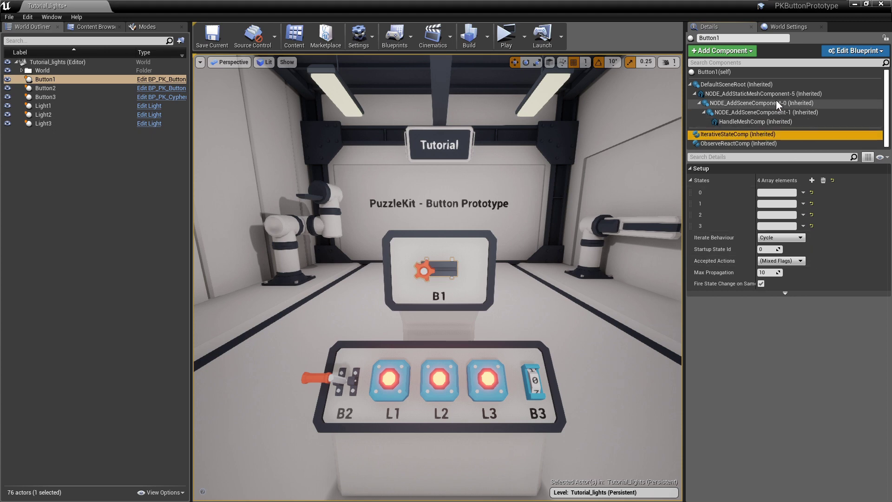
# Enable Play Transition Sounds on Button1 and search 'tick' in the Up Sound picker.
pyautogui.click(771, 72)
pyautogui.click(695, 233)
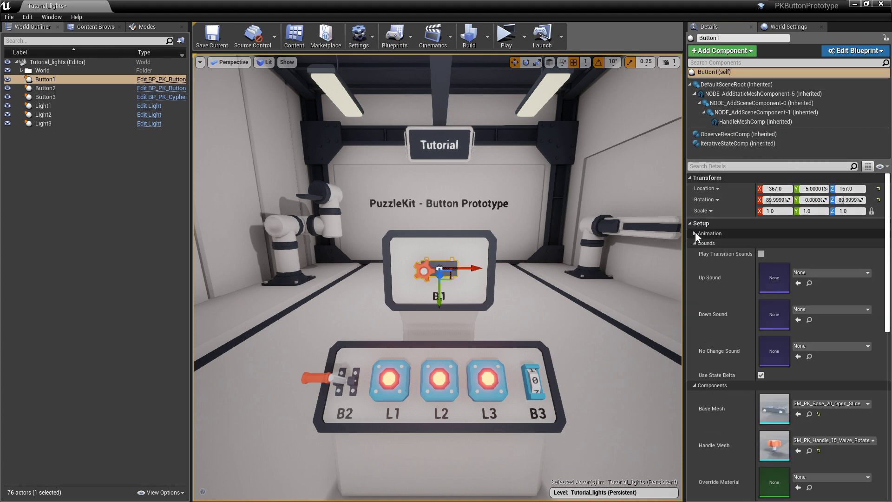
pyautogui.click(761, 254)
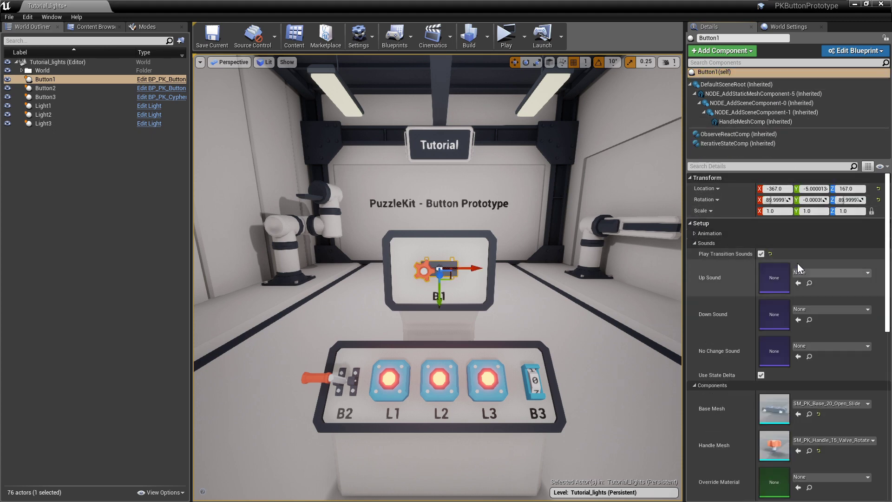
pyautogui.click(858, 276)
pyautogui.write('tick')
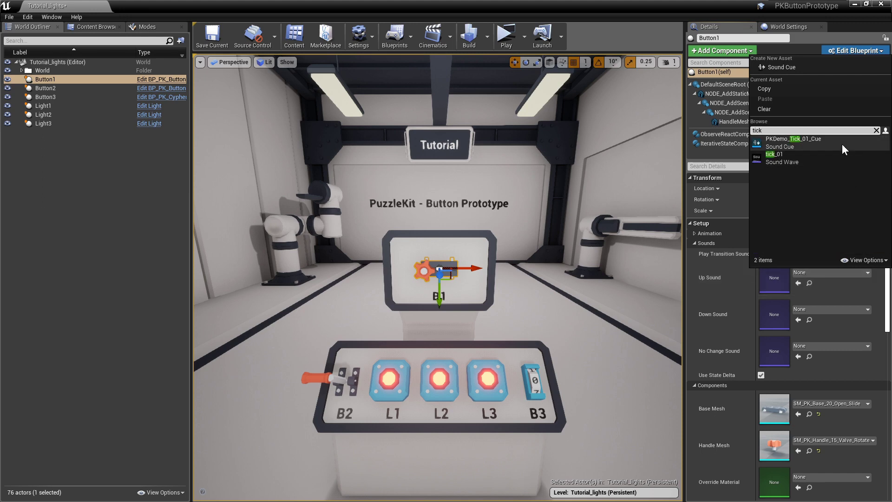